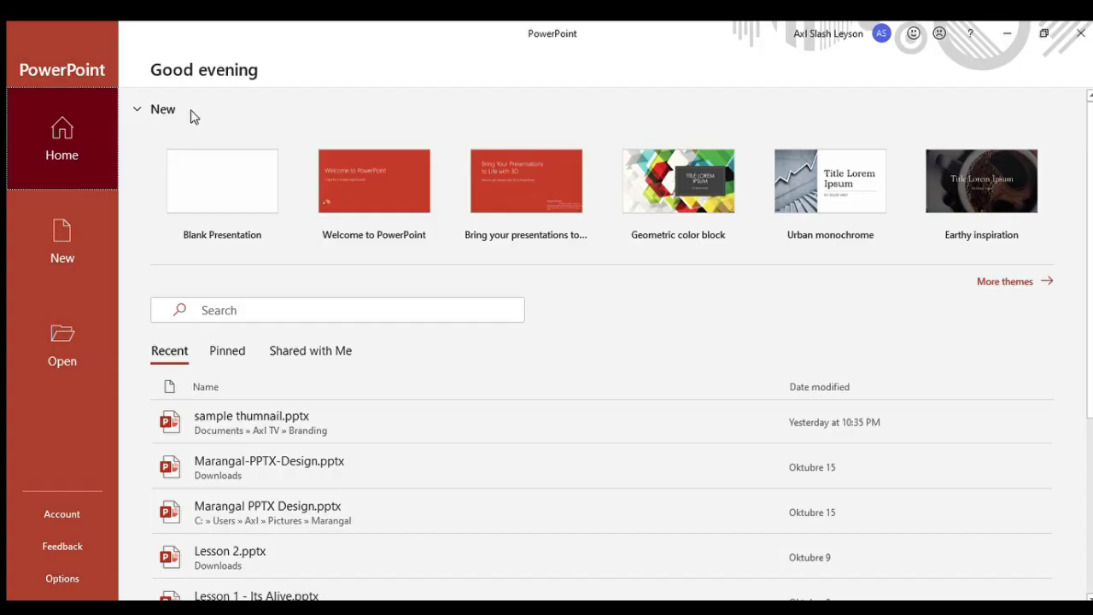
- Create a blank presentation and delete both its title and subtitle placeholders
click(254, 250)
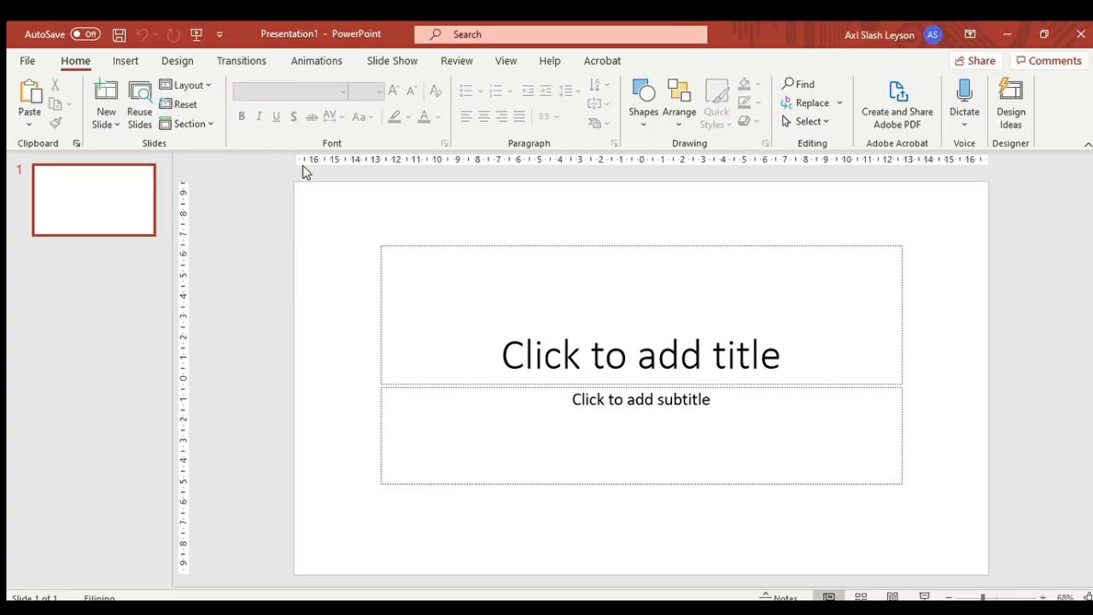
drag(347, 219, 930, 522)
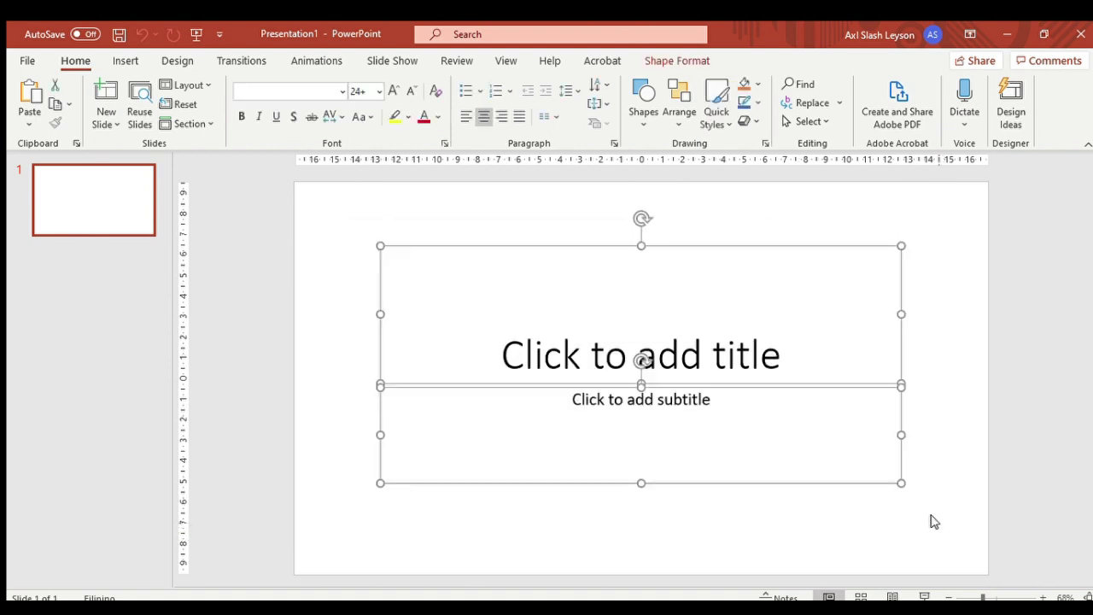
key(Delete)
click(120, 60)
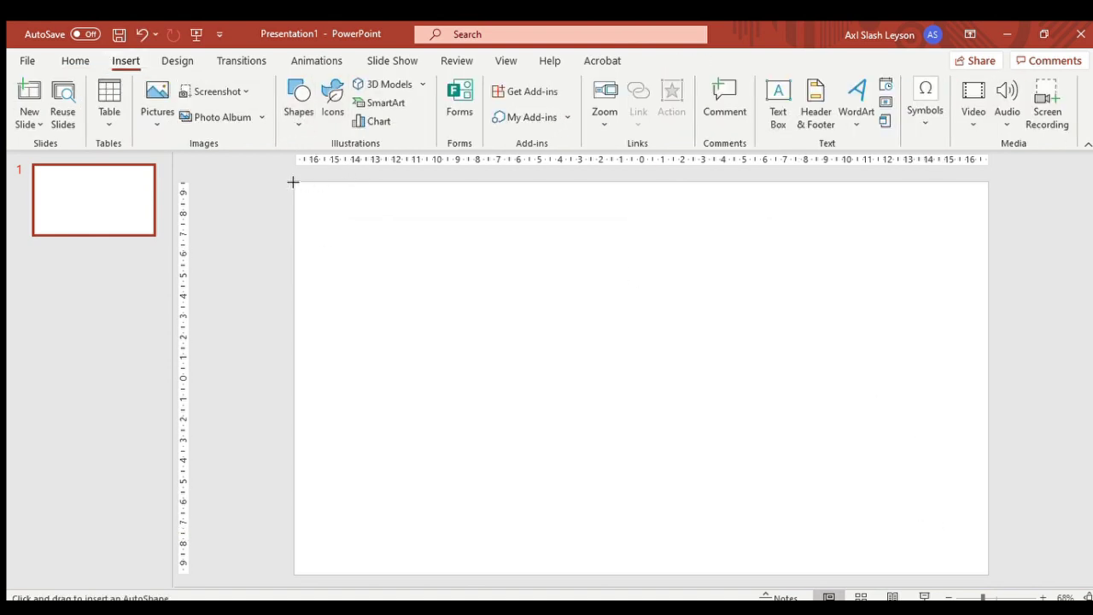
- Draw a tilted blue rectangle bleeding off the left edge at 21.55 × 11.62 cm, and paste a copy
drag(287, 176, 512, 581)
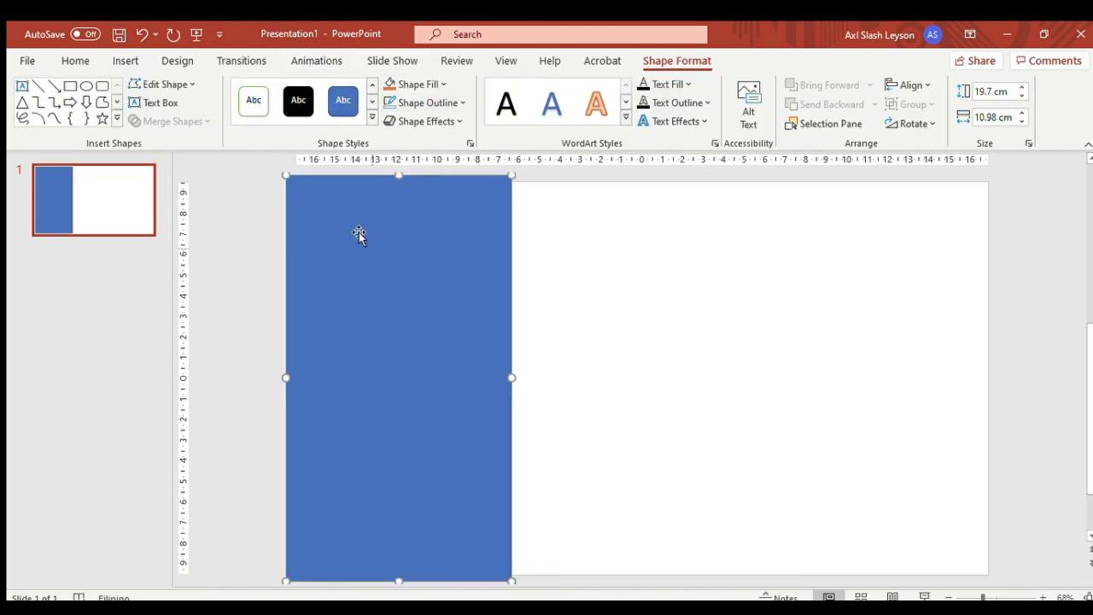
mouse_move(400, 186)
mouse_down()
mouse_move(366, 192)
mouse_move(373, 254)
mouse_move(347, 276)
mouse_up()
scroll(402, 476, down, 1)
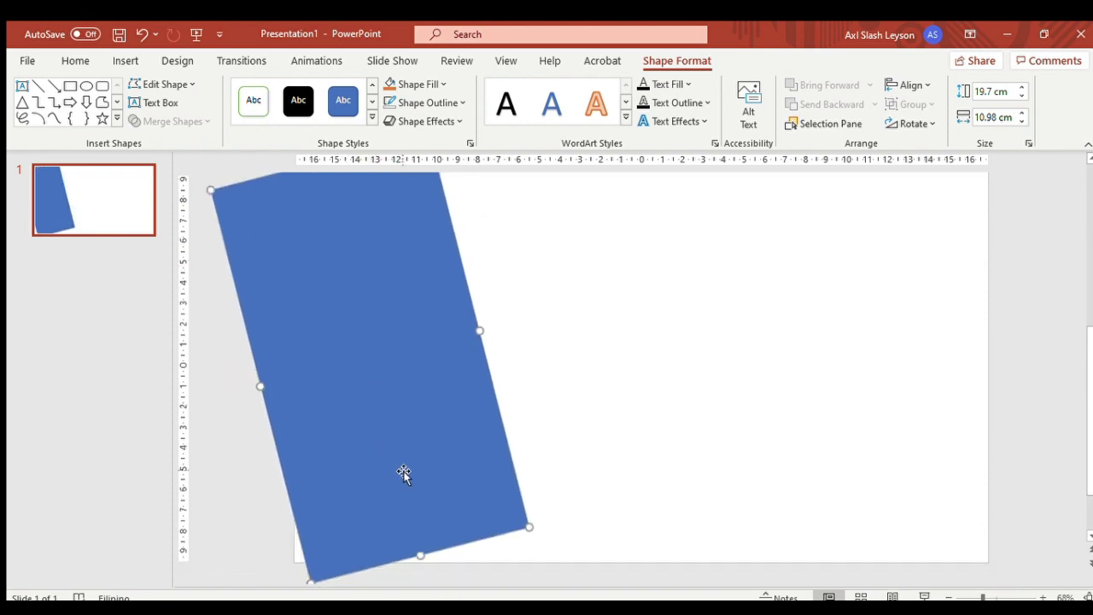
drag(413, 552, 442, 589)
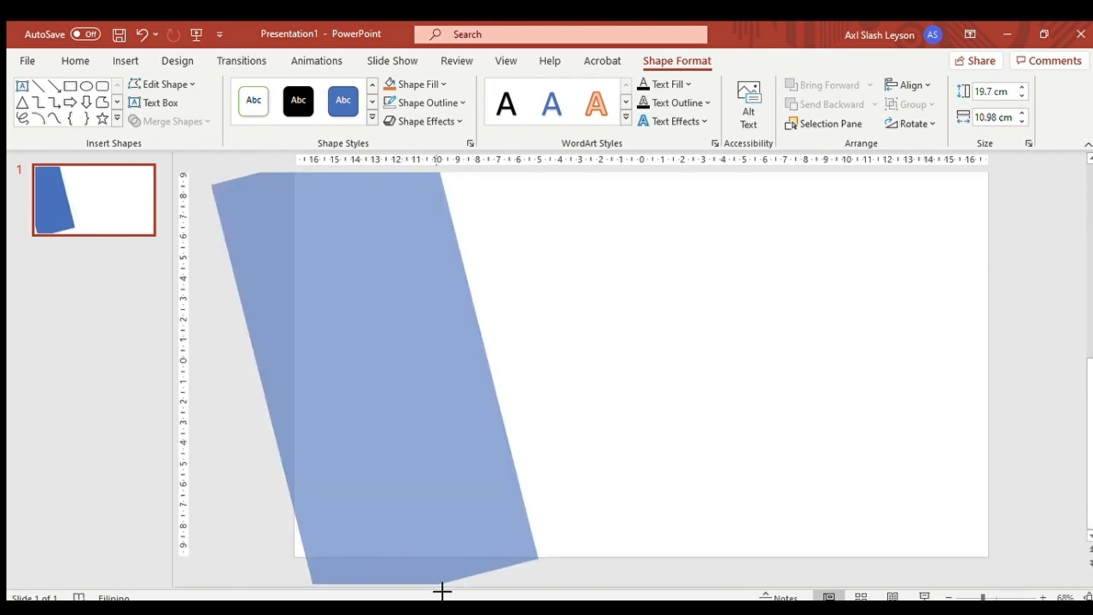
drag(271, 407, 256, 401)
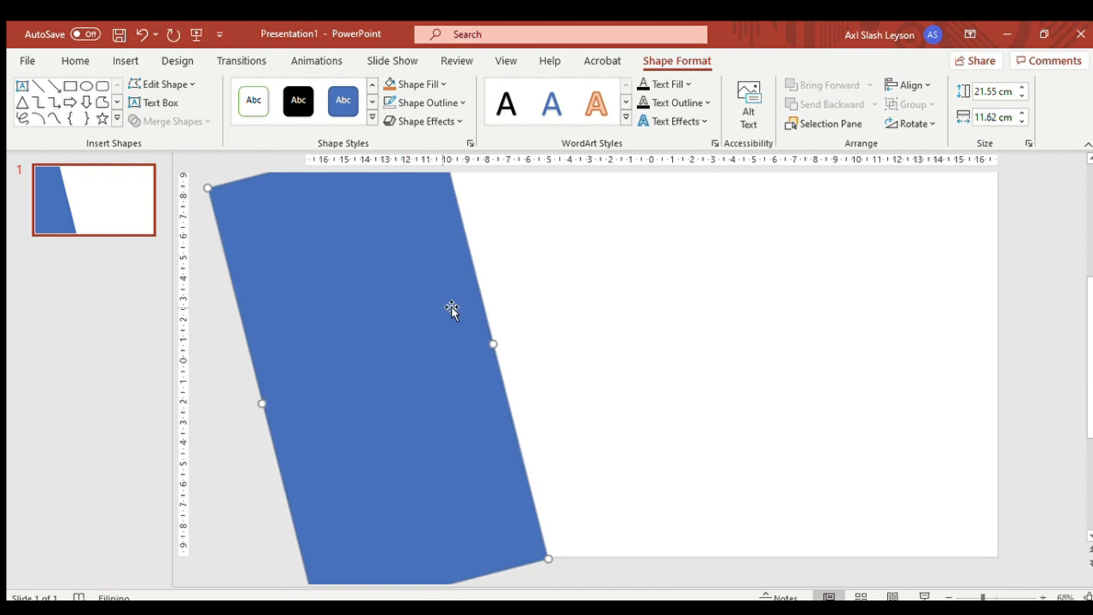
click(543, 296)
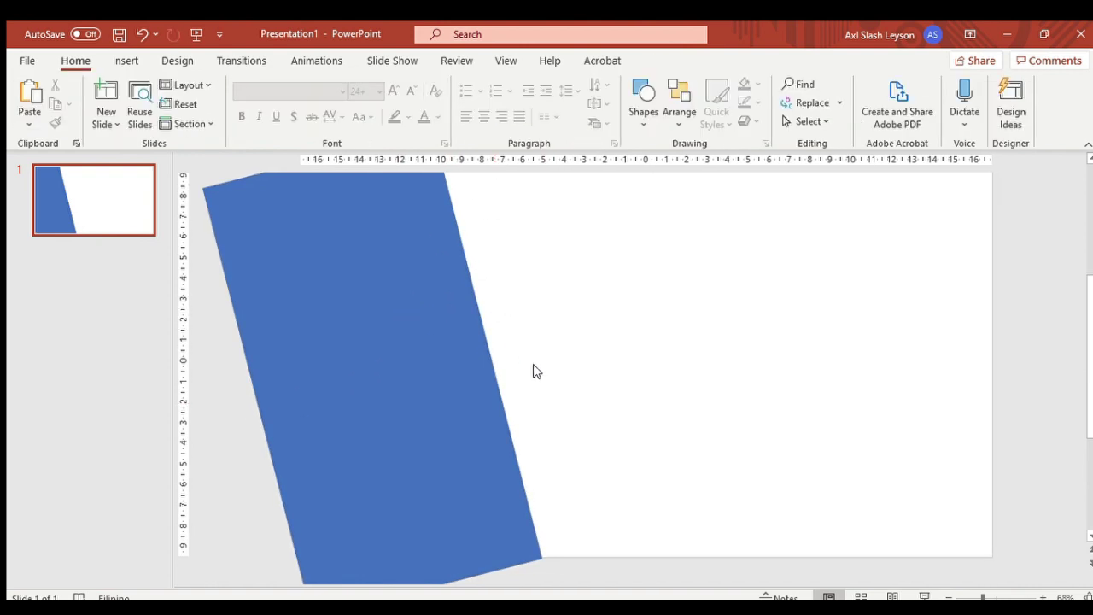
key(ctrl+v)
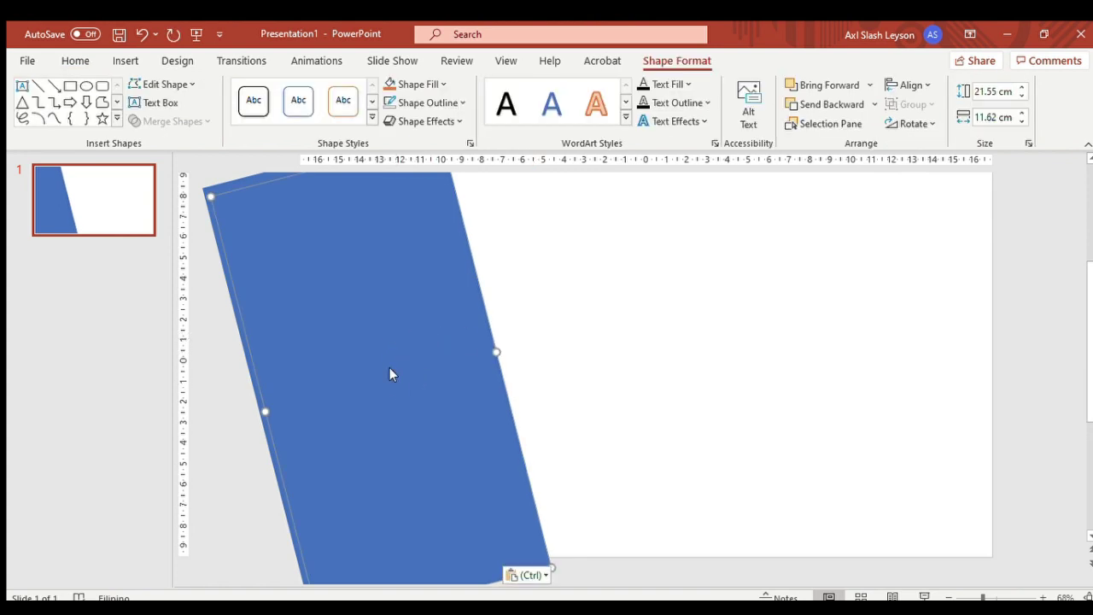
- Set the duplicate blue panel's fill transparency to 54% in Format Shape
double_click(480, 478)
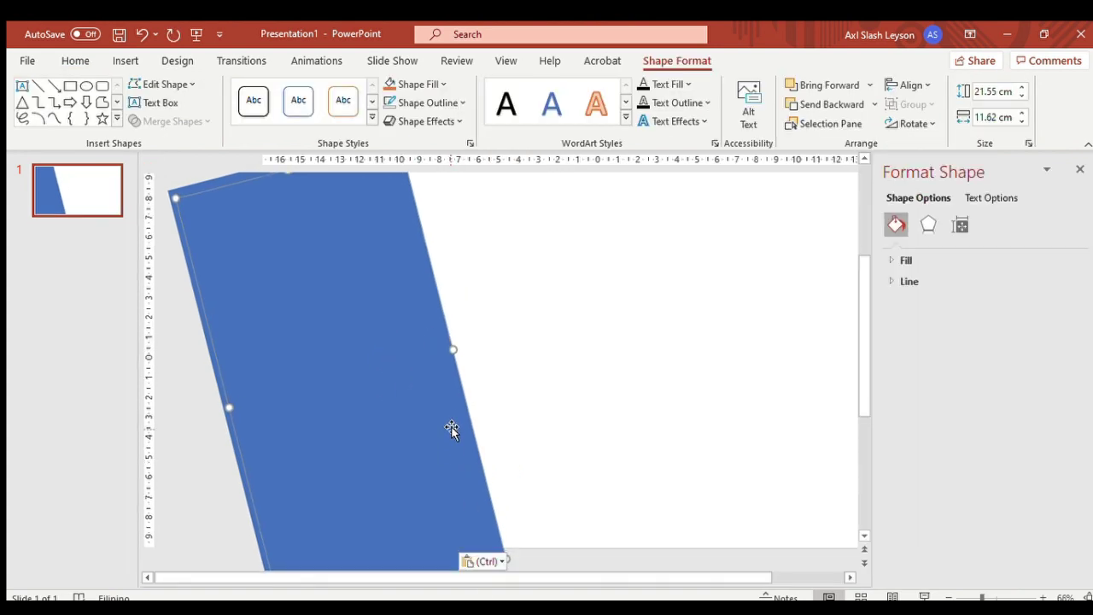
click(904, 259)
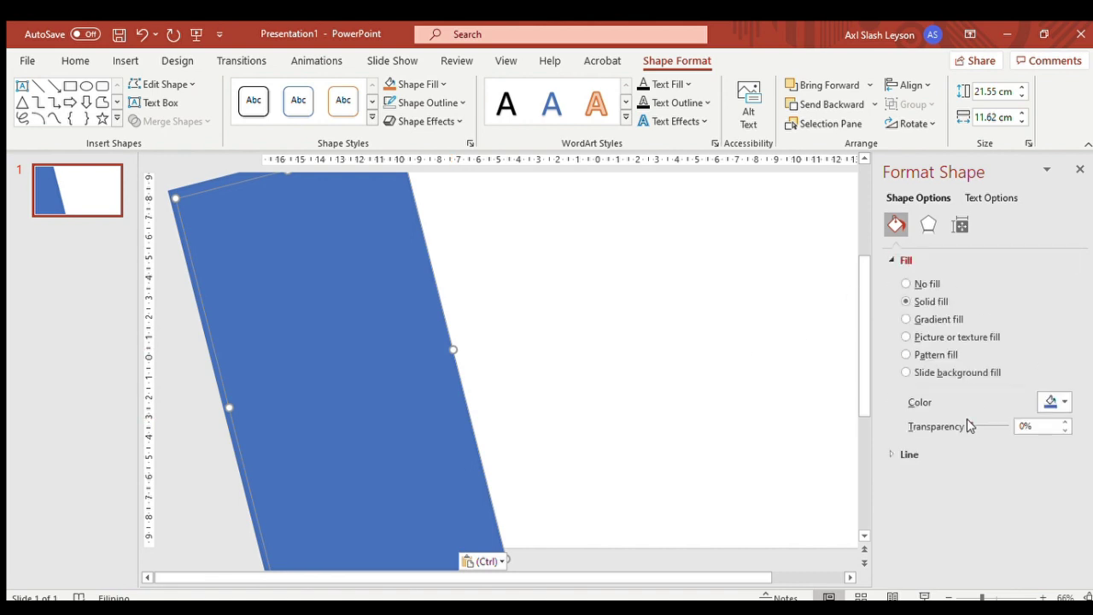
drag(970, 425, 989, 426)
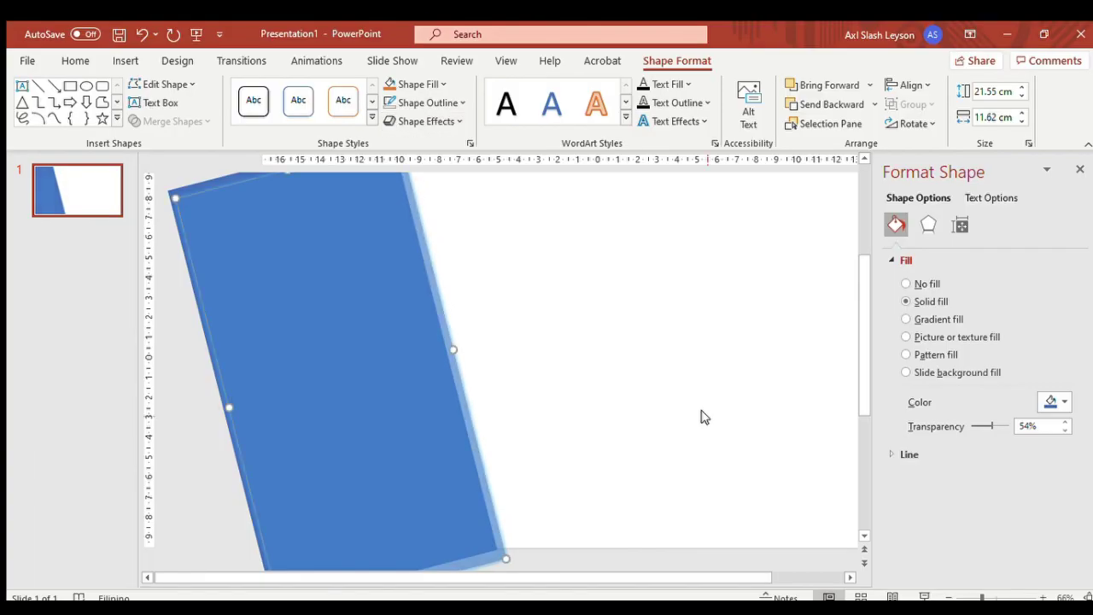
click(1081, 167)
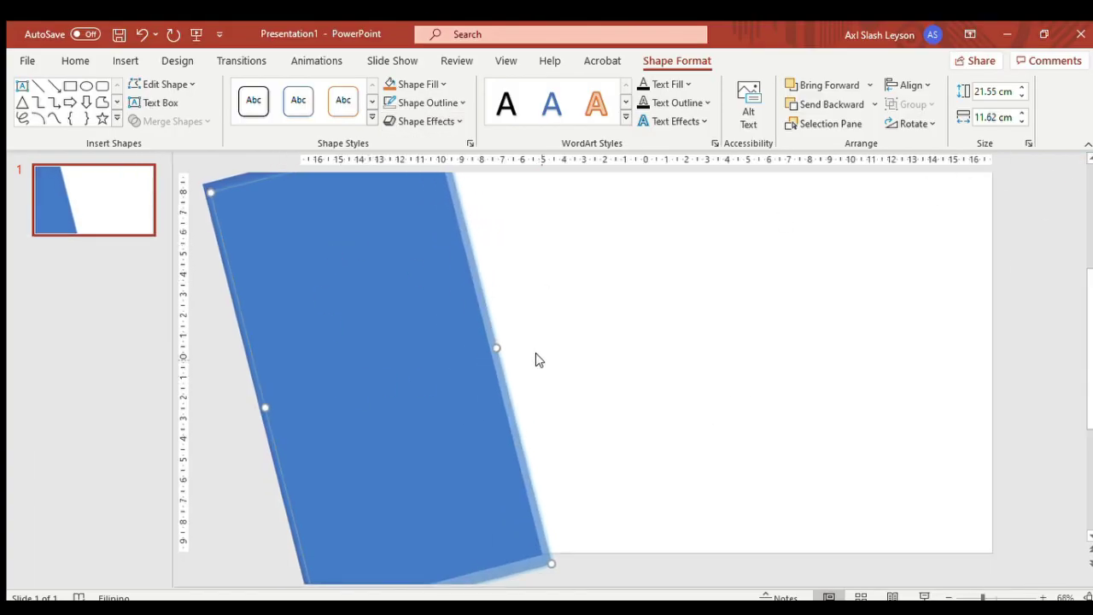
shift+click(253, 189)
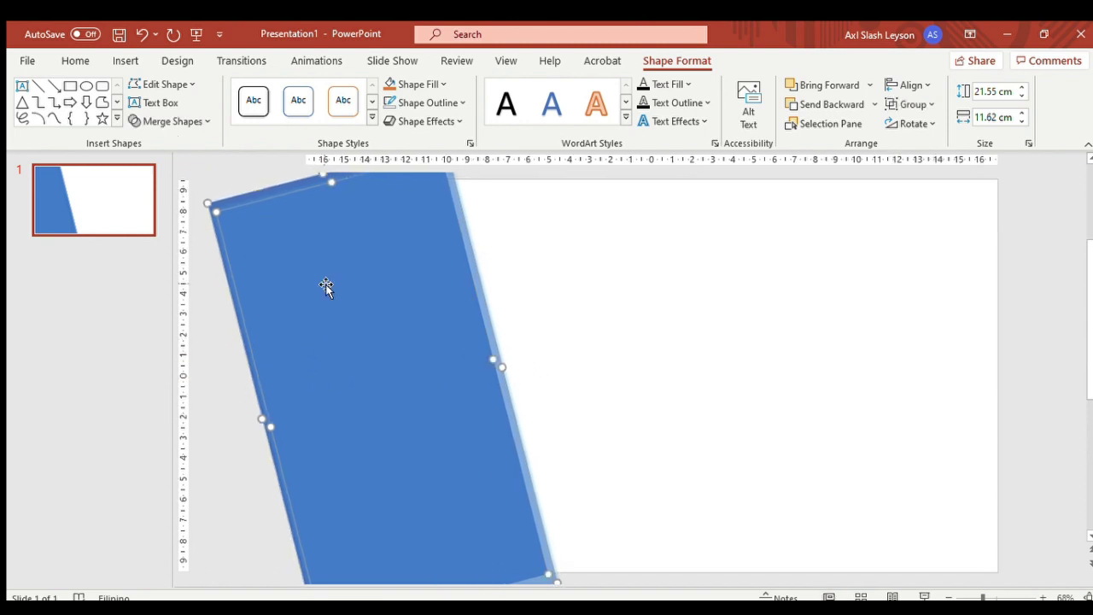
click(572, 398)
- Add a text box reading AXL in Arial Rounded MT Bold
click(124, 60)
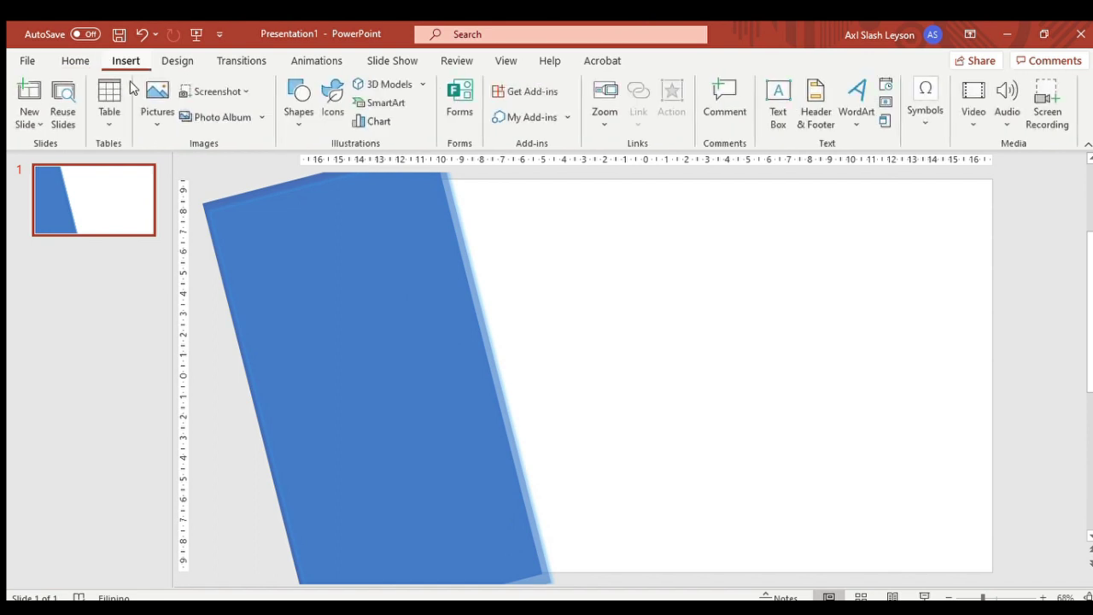
click(777, 102)
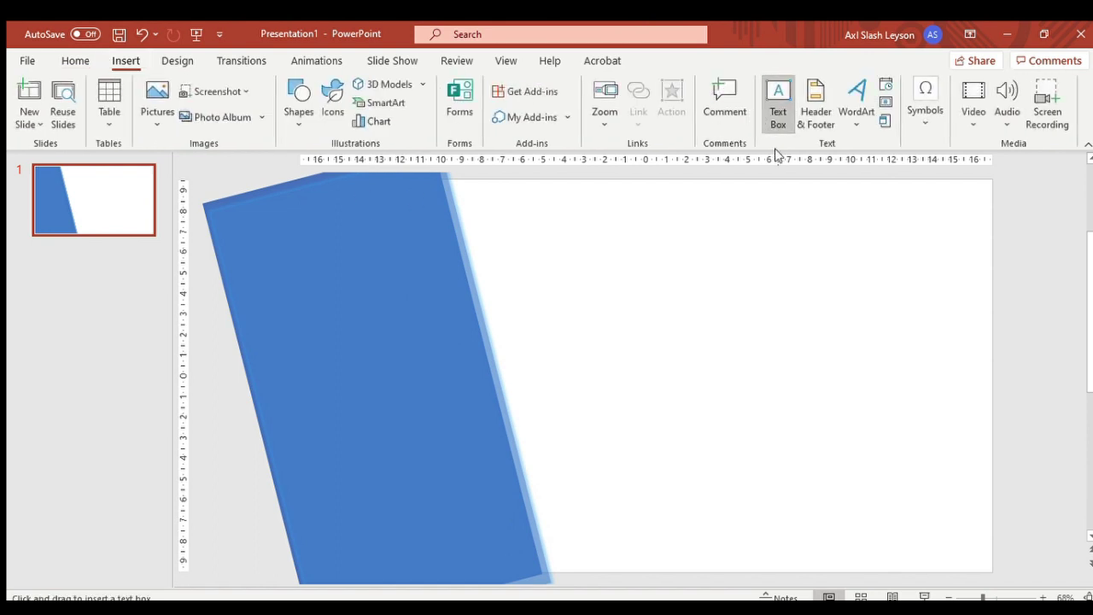
drag(551, 276, 818, 426)
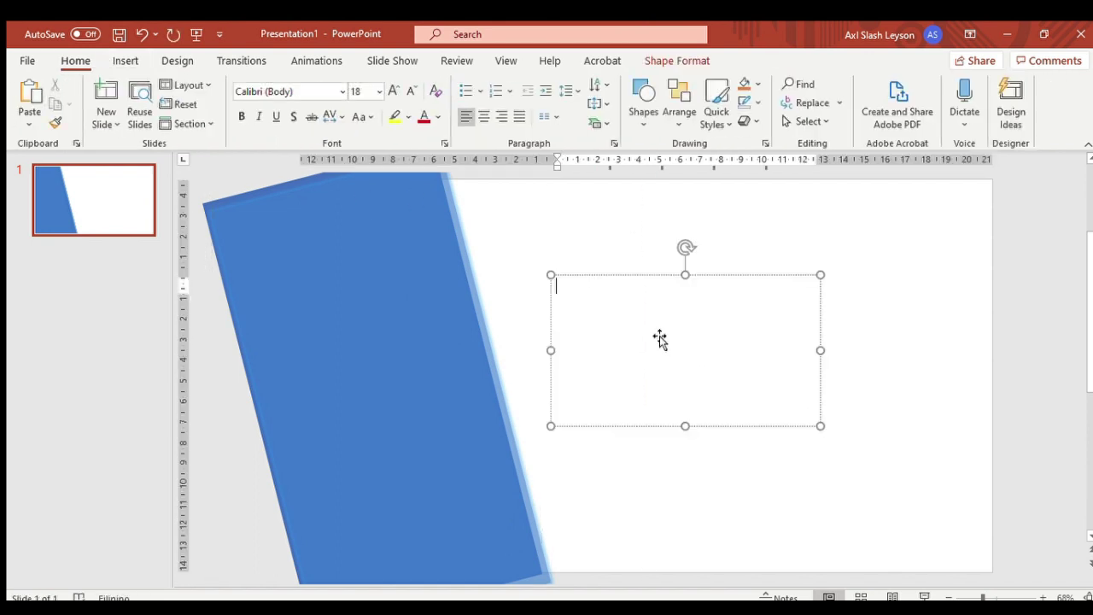
text(ax)
key(BackSpace)
key(BackSpace)
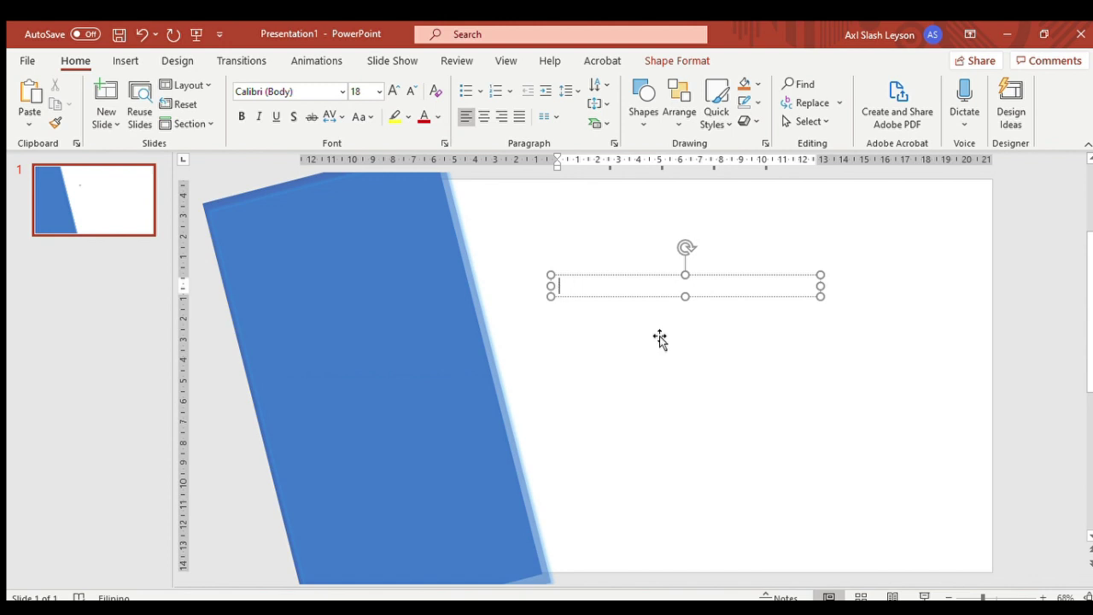
text(AXL)
key(Escape)
key(ctrl+shift+period)
key(ctrl+shift+period)
key(ctrl+shift+period)
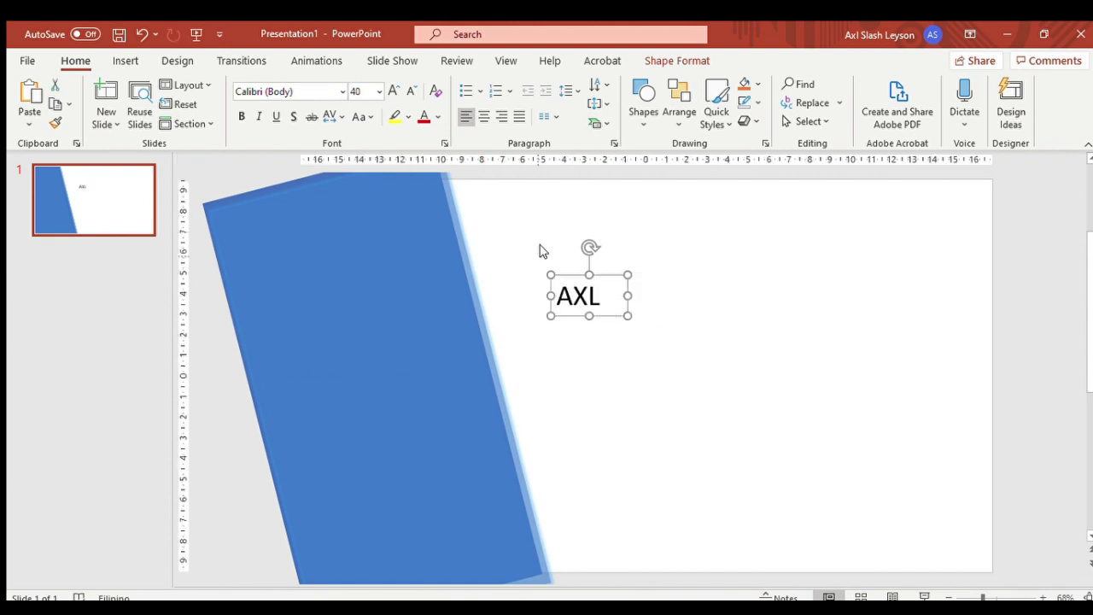
double_click(575, 294)
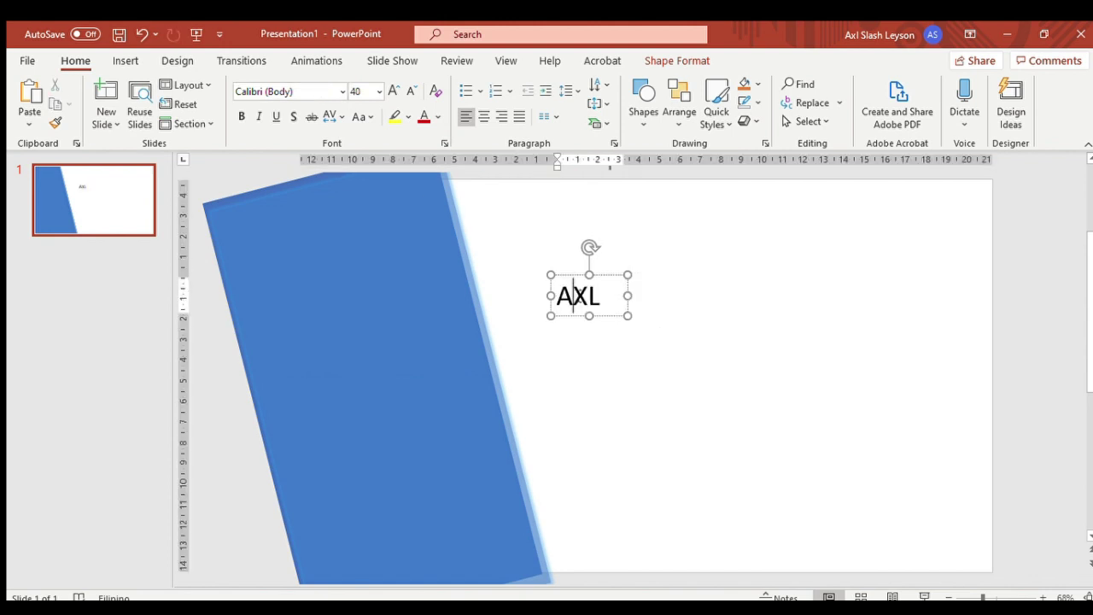
click(334, 91)
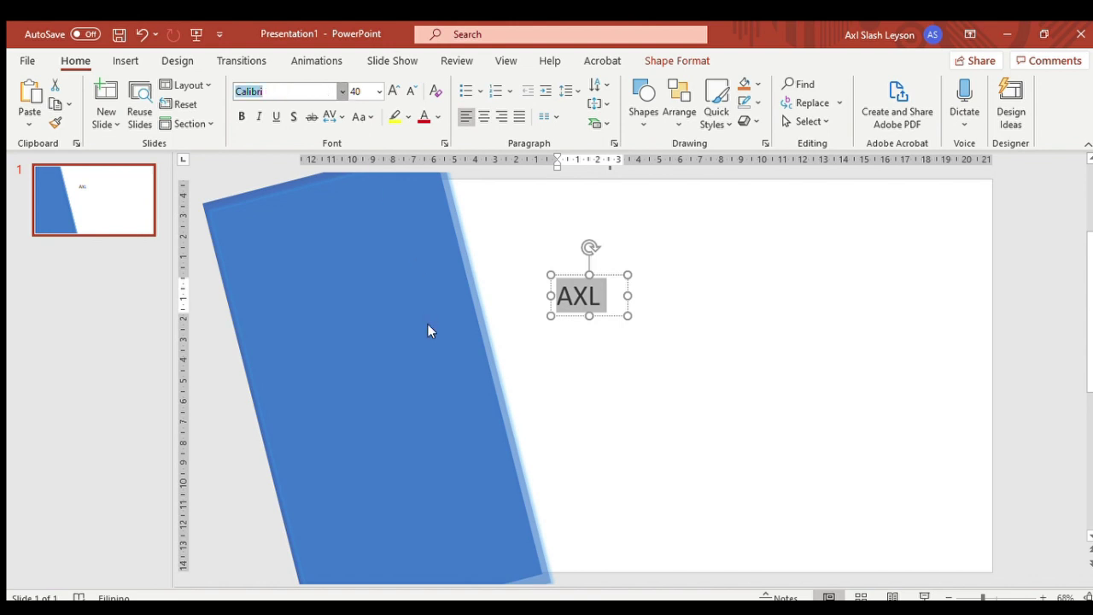
text(Arial Rounded MT Bold)
- Move AXL onto the blue panel, tilt it, enlarge it to 80 pt, and duplicate it
mouse_move(634, 276)
mouse_down()
mouse_move(504, 424)
mouse_move(420, 481)
mouse_up()
drag(413, 441, 396, 448)
double_click(408, 504)
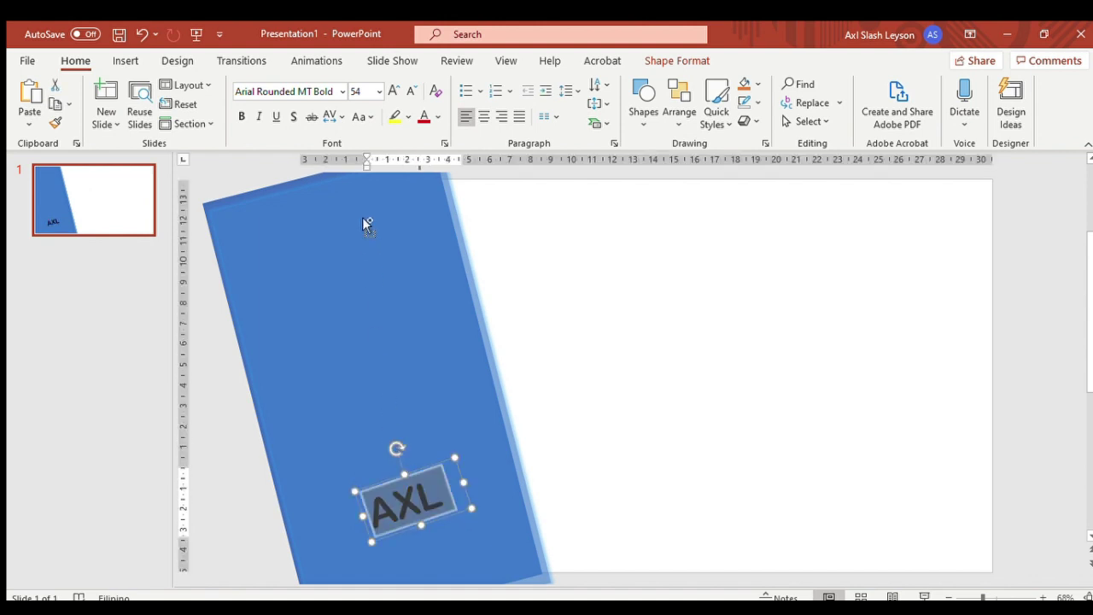
click(393, 90)
click(393, 91)
click(393, 90)
click(393, 91)
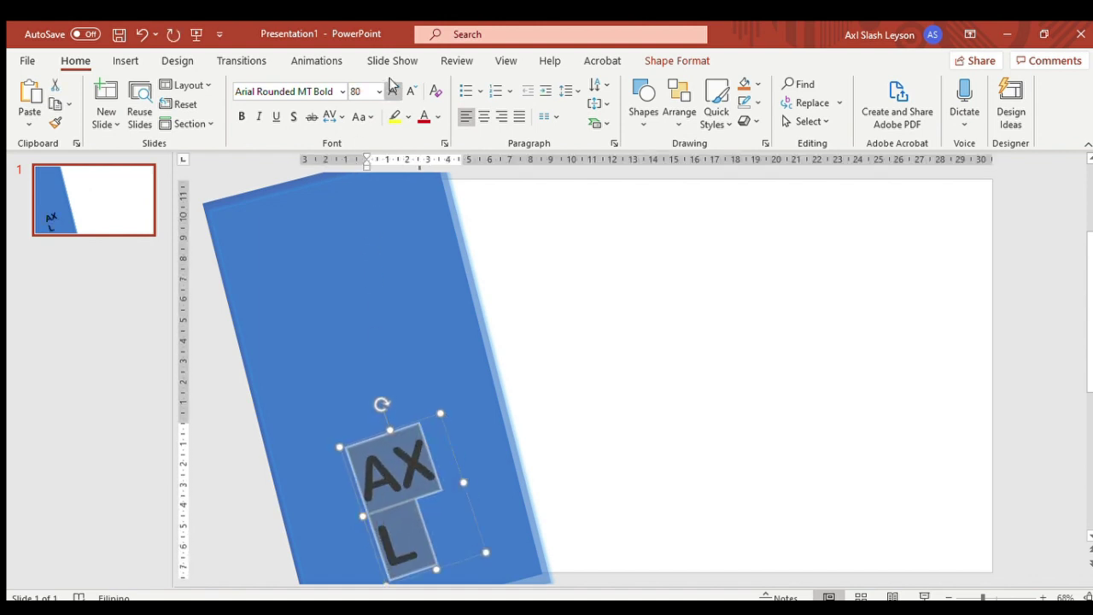
drag(465, 475, 510, 476)
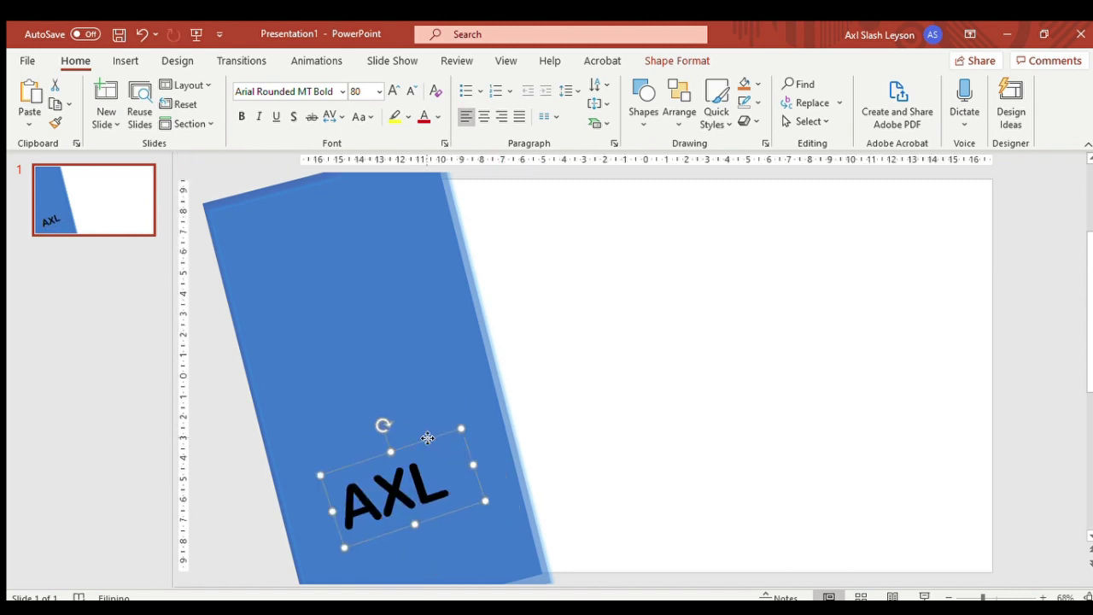
key(ctrl+d)
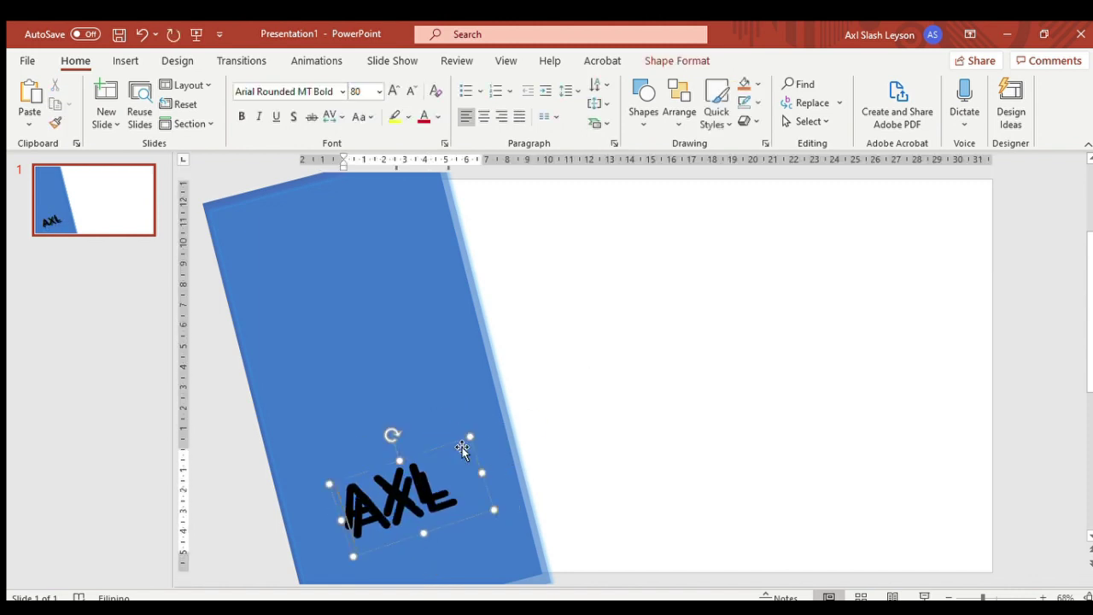
- Turn the copy into a smaller Comic Sans MS 'tv' placed right of AXL
drag(462, 450, 546, 401)
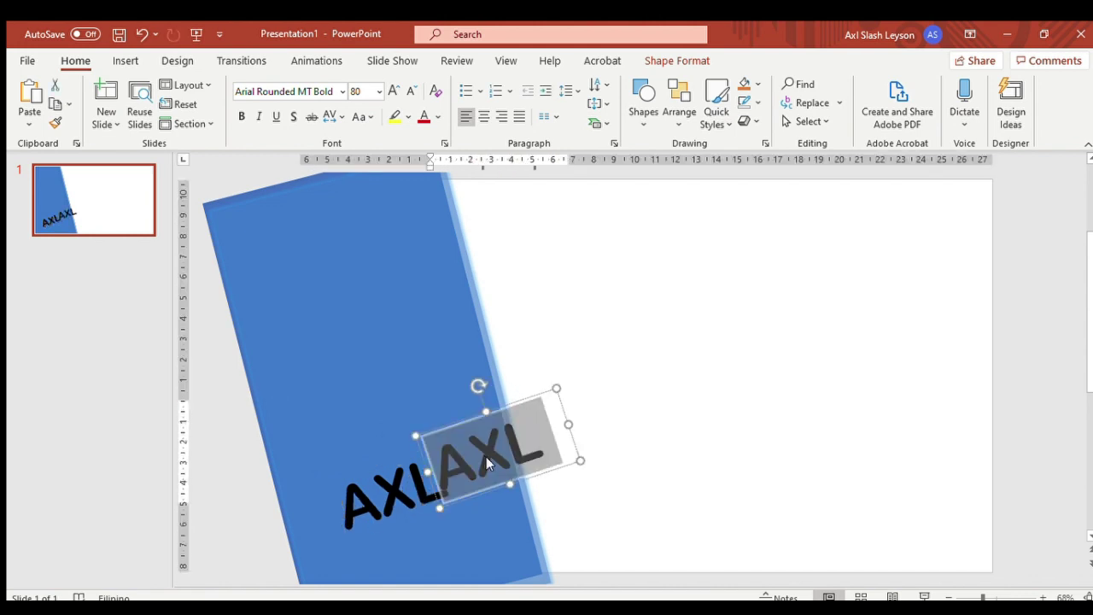
text(TV)
key(ctrl+a)
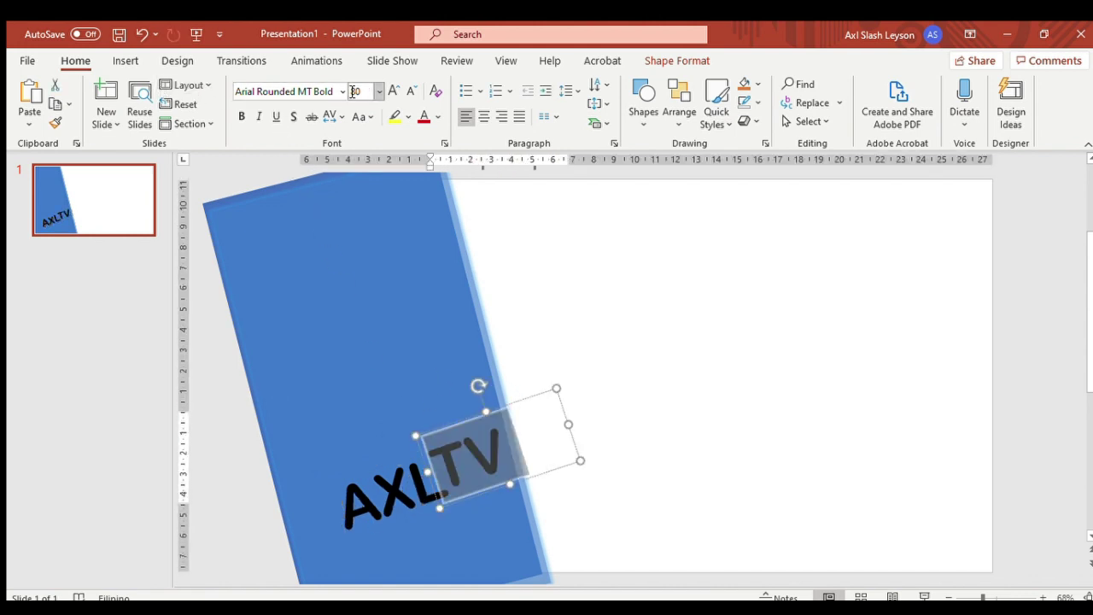
click(290, 91)
text(Comic Sans MS)
key(Return)
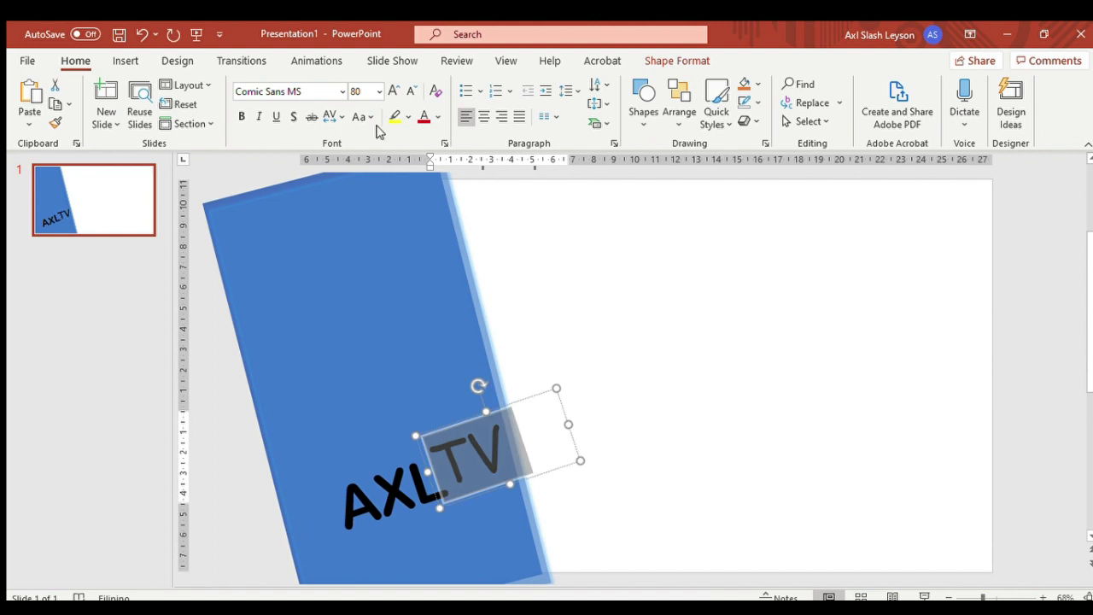
double_click(466, 452)
text(tv)
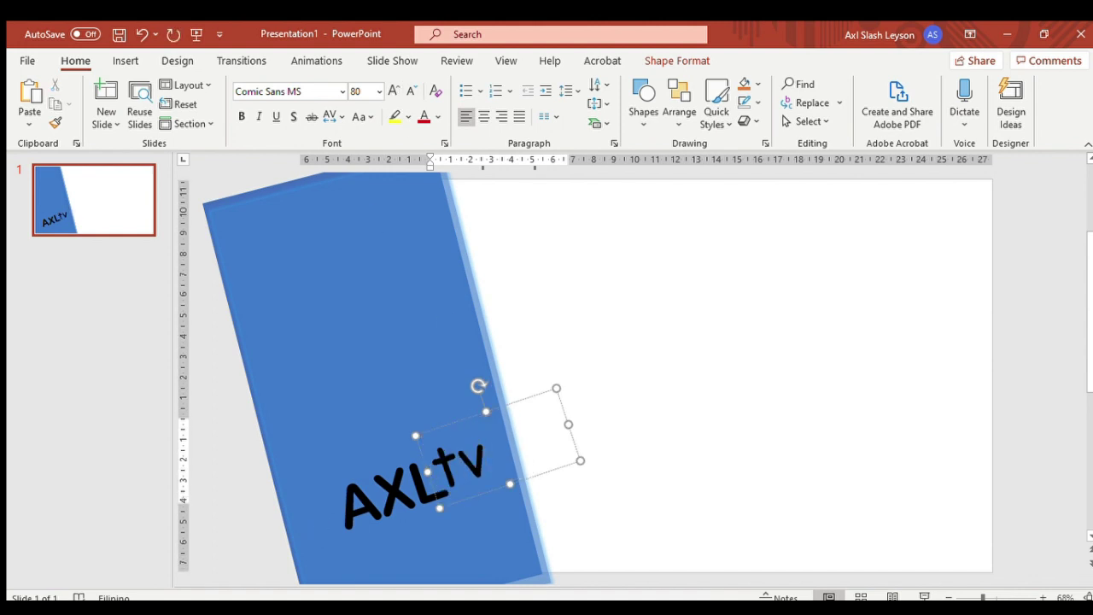
text(v)
key(shift+Left)
key(shift+Left)
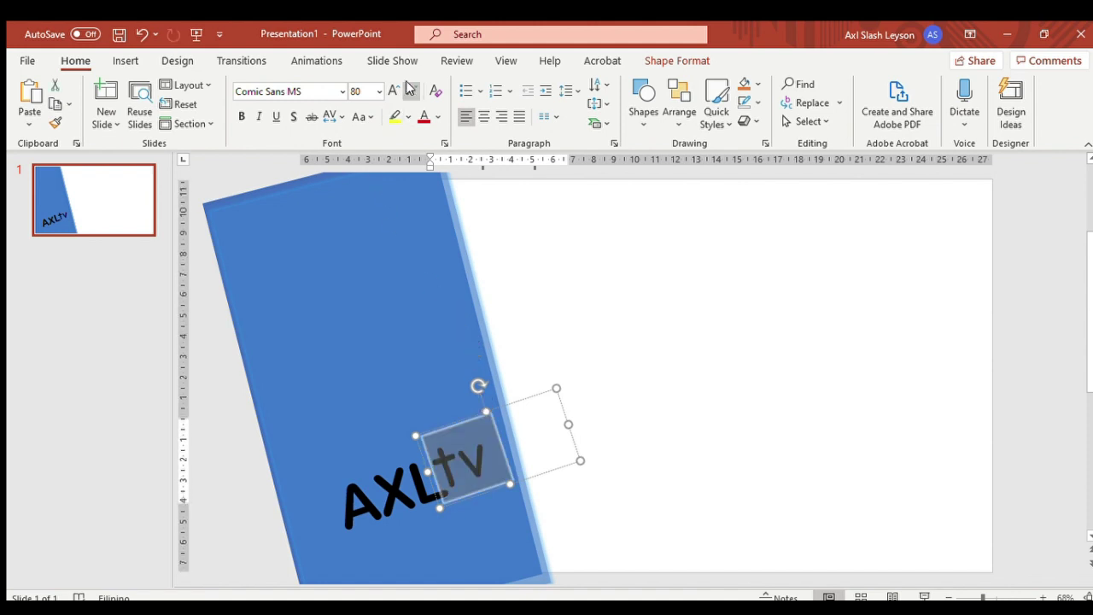
click(411, 90)
click(411, 91)
click(411, 90)
click(411, 90)
click(411, 90)
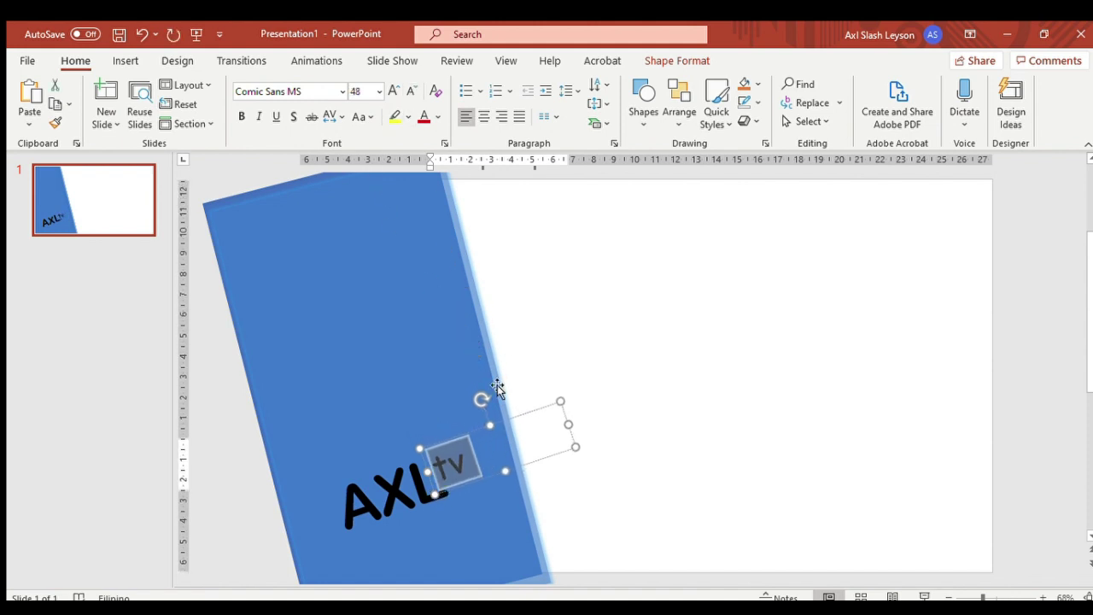
- Rotate the tv text level and make it bold and white
click(504, 429)
click(499, 423)
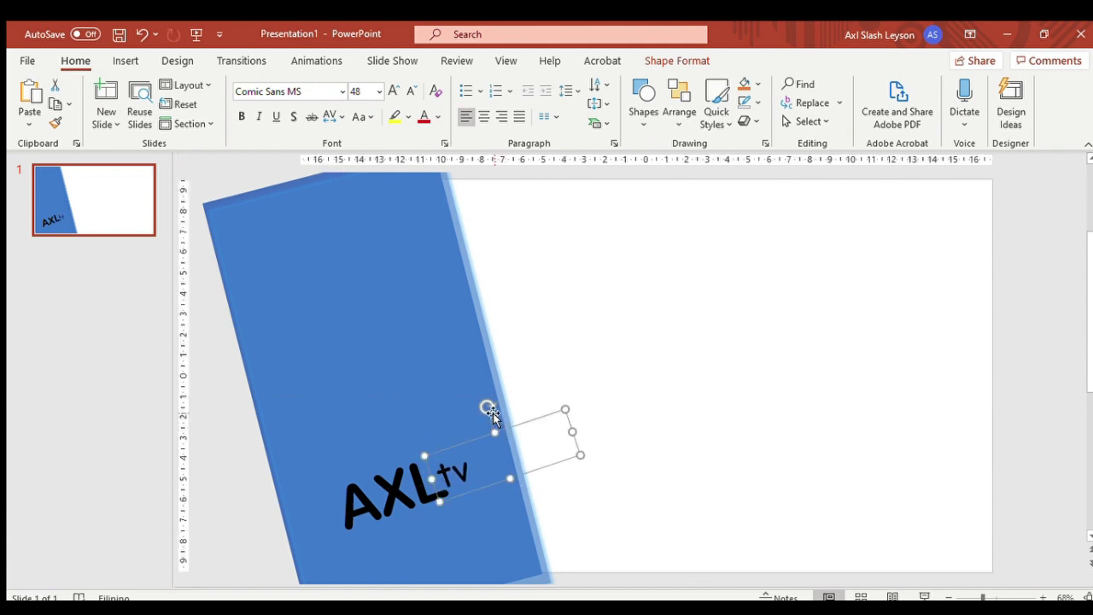
drag(484, 400, 507, 409)
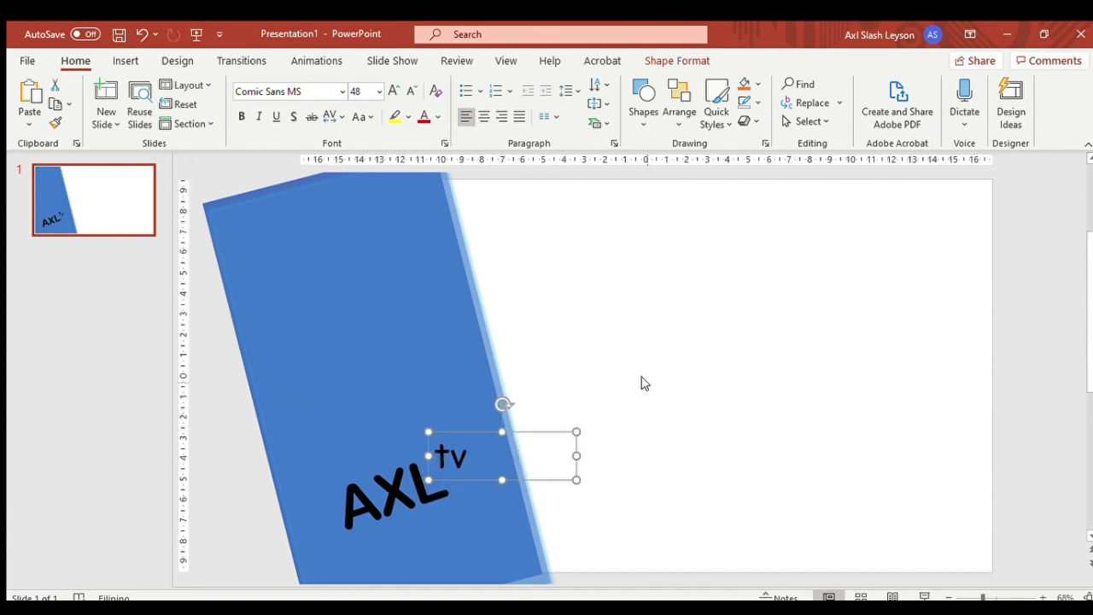
click(432, 450)
key(ctrl+a)
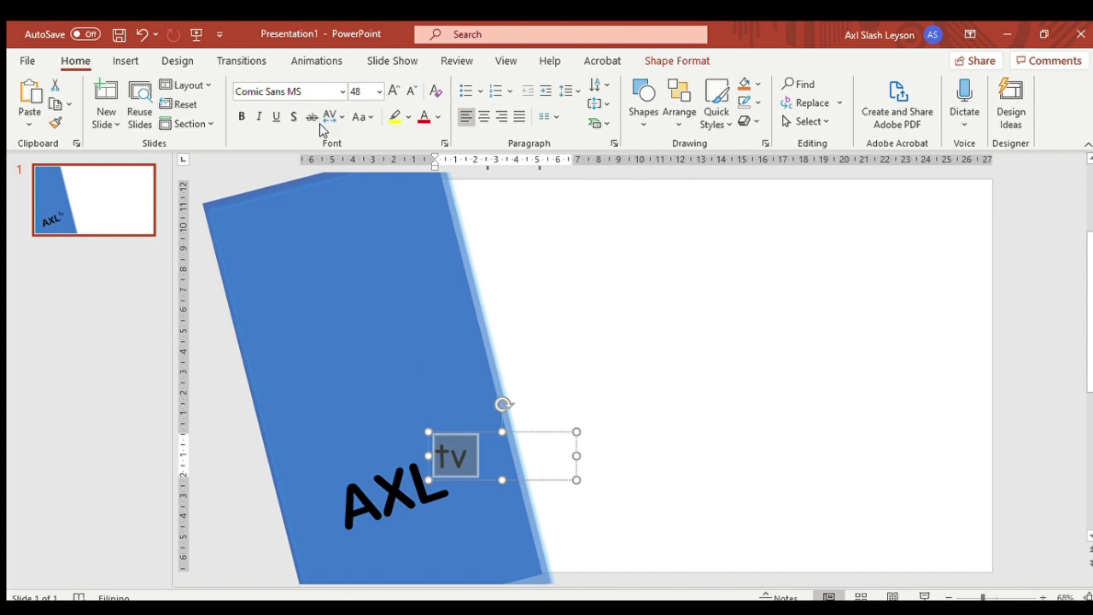
key(ctrl+b)
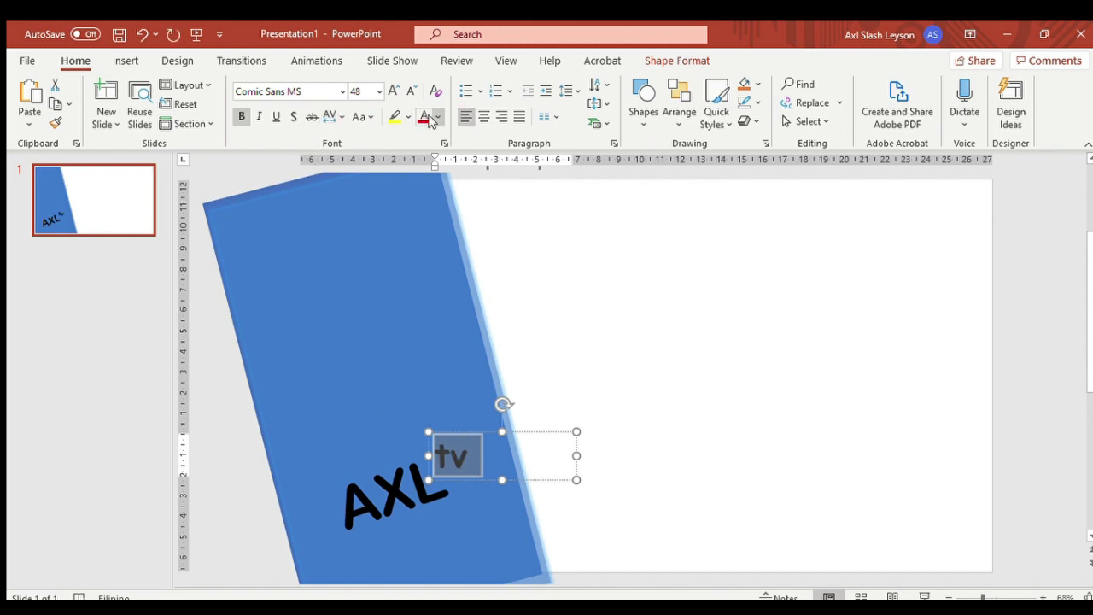
click(431, 120)
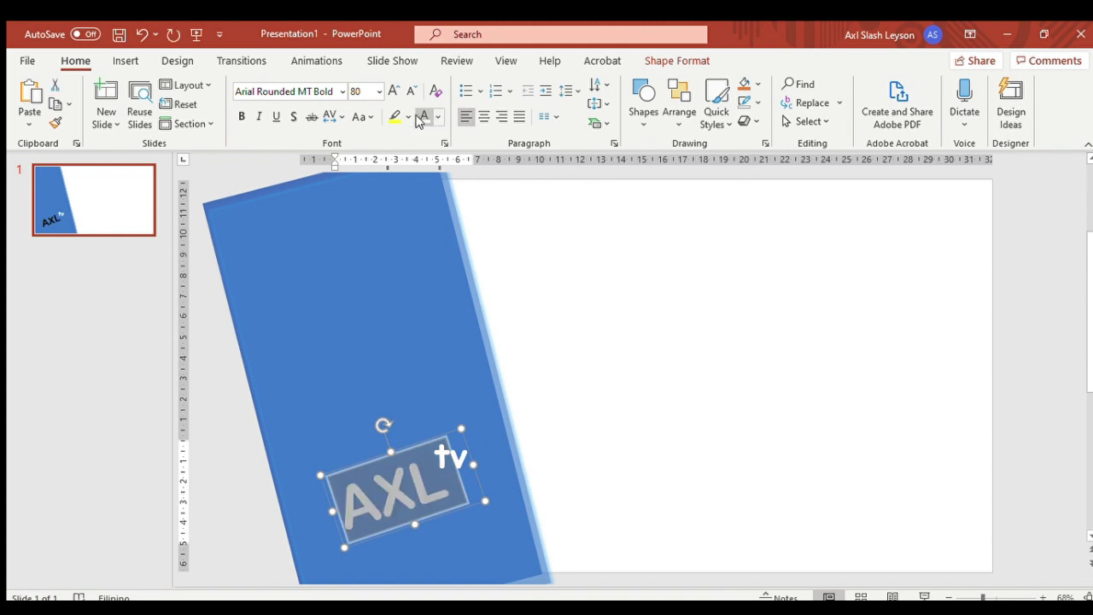
- Group the AXL and tv text boxes into one logo
click(430, 489)
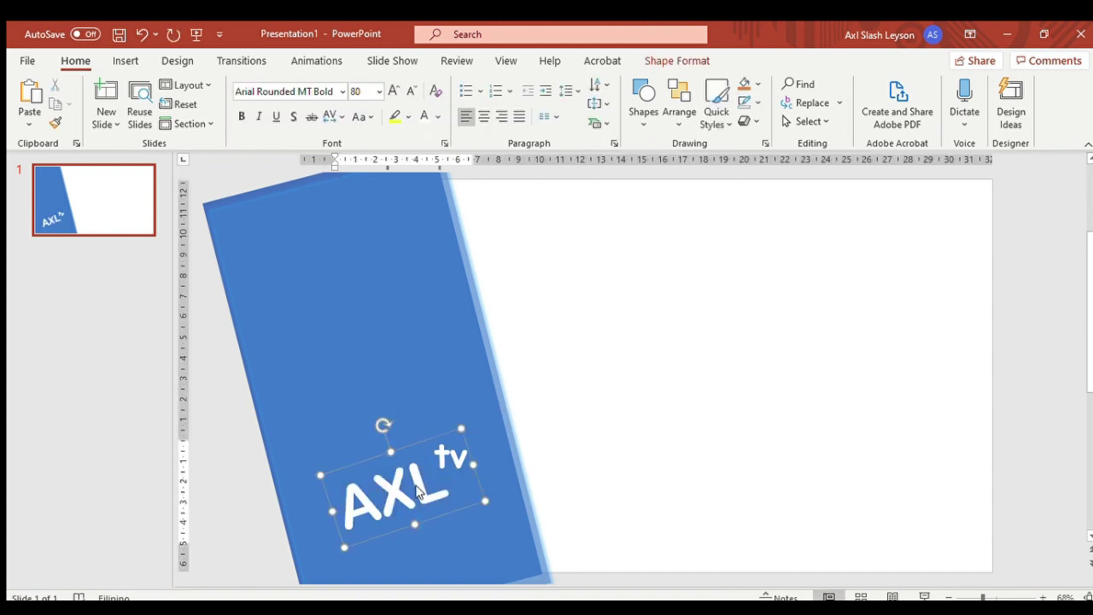
click(506, 457)
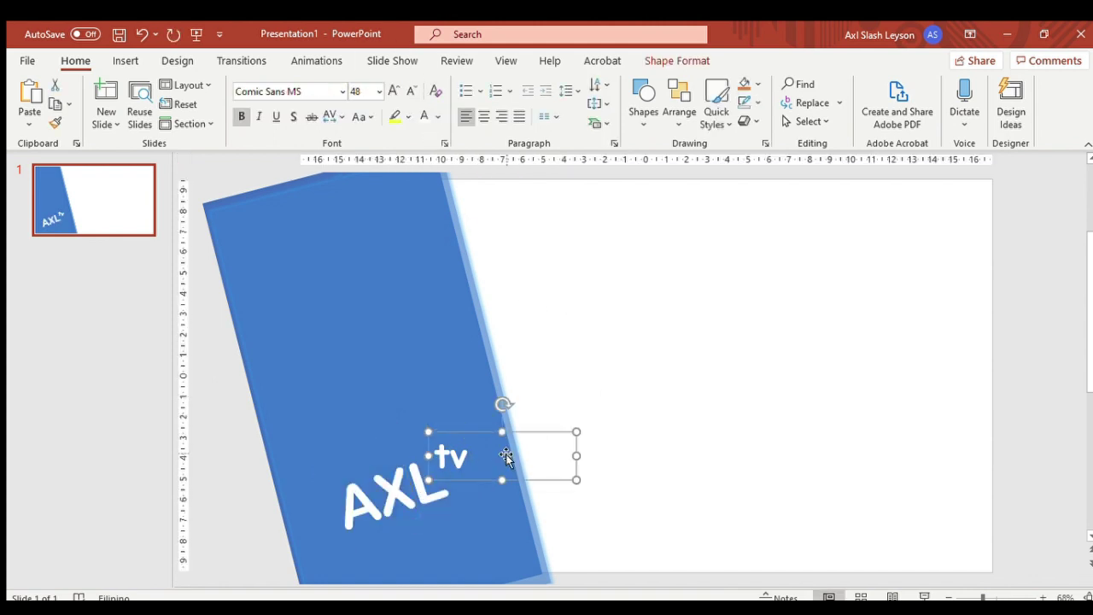
shift+click(407, 495)
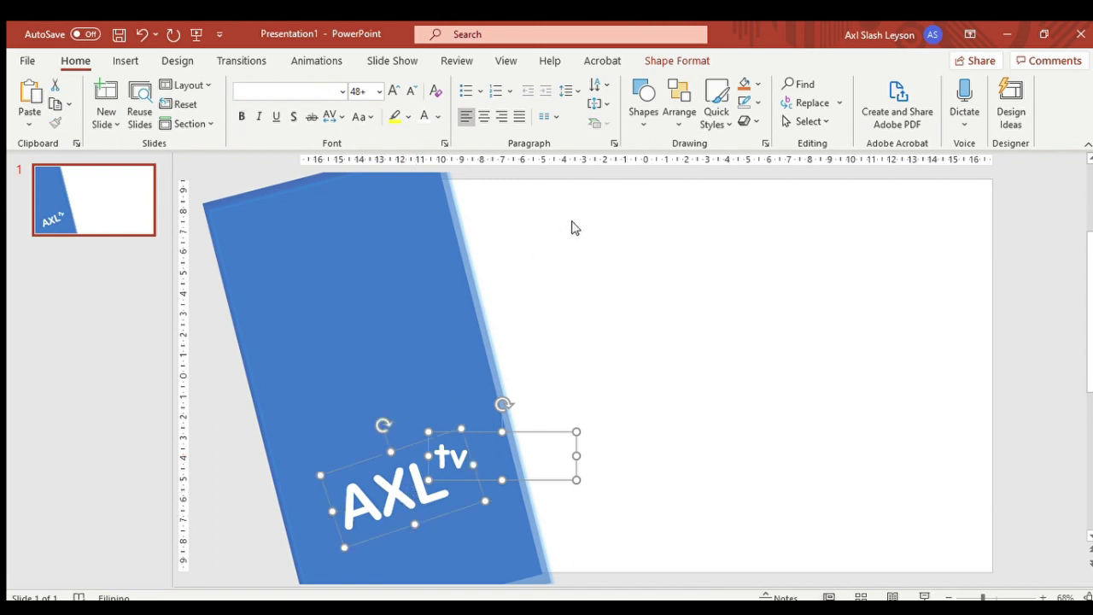
key(ctrl+g)
click(623, 345)
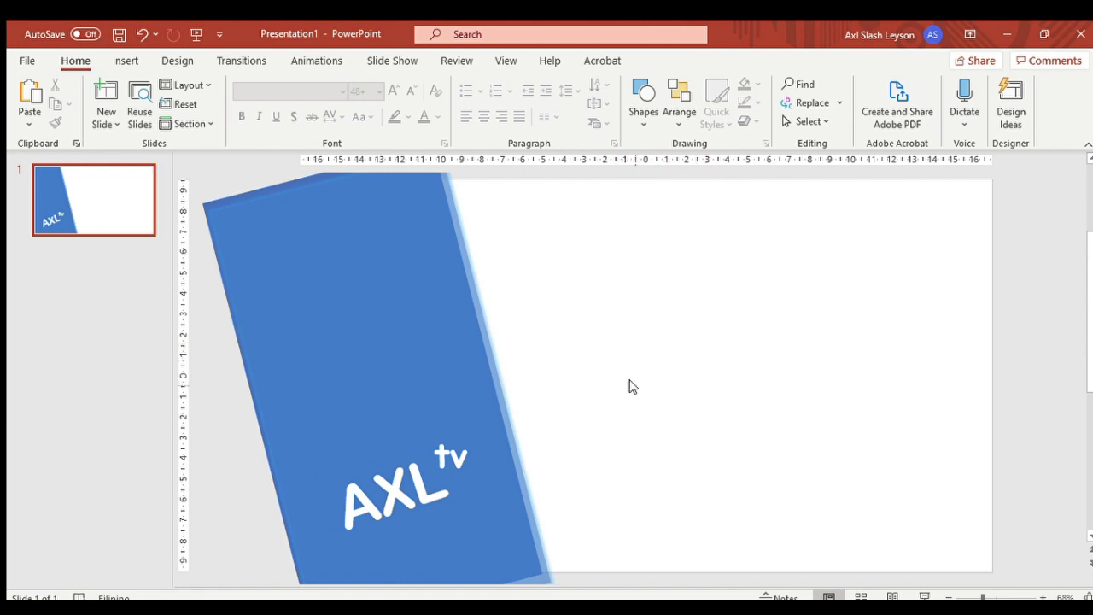
- Add a LIKE text box right of the blue panel with an outlined WordArt style
click(125, 61)
click(779, 118)
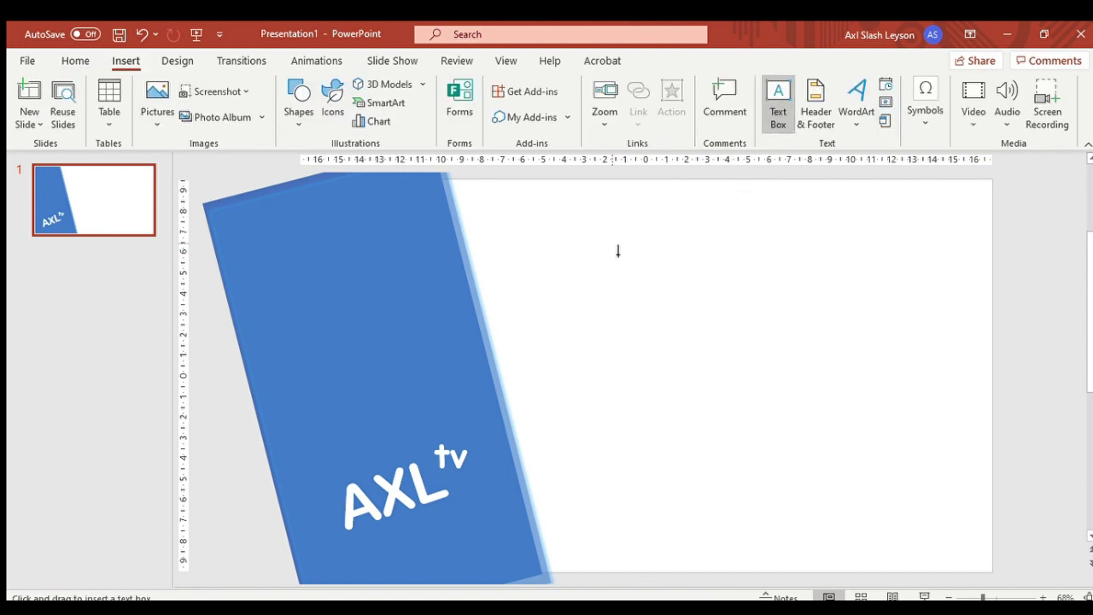
drag(612, 243, 771, 332)
text(LIKE)
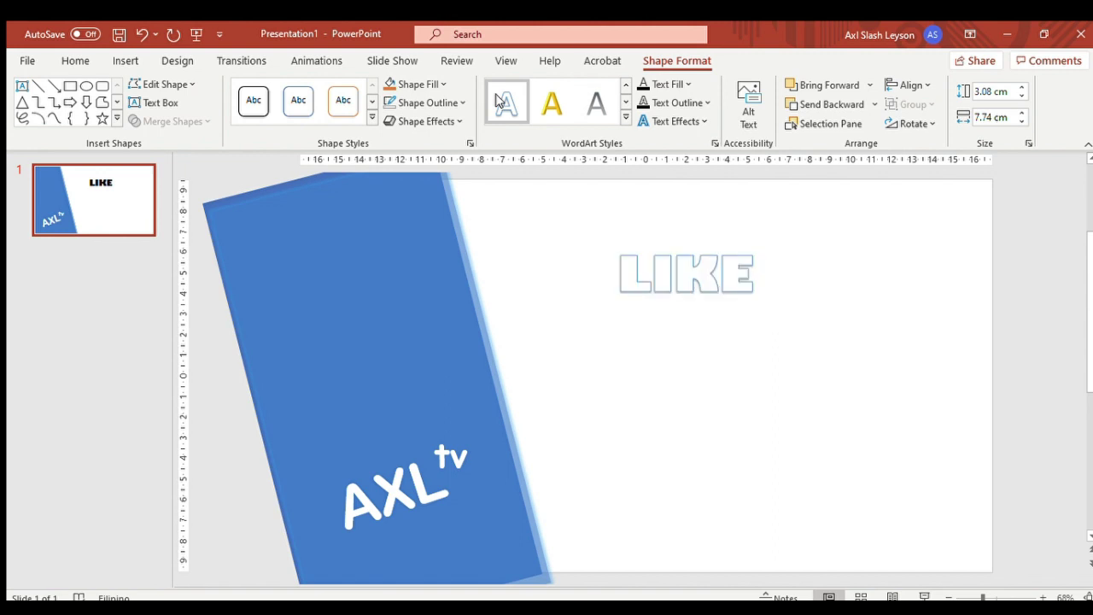
click(499, 100)
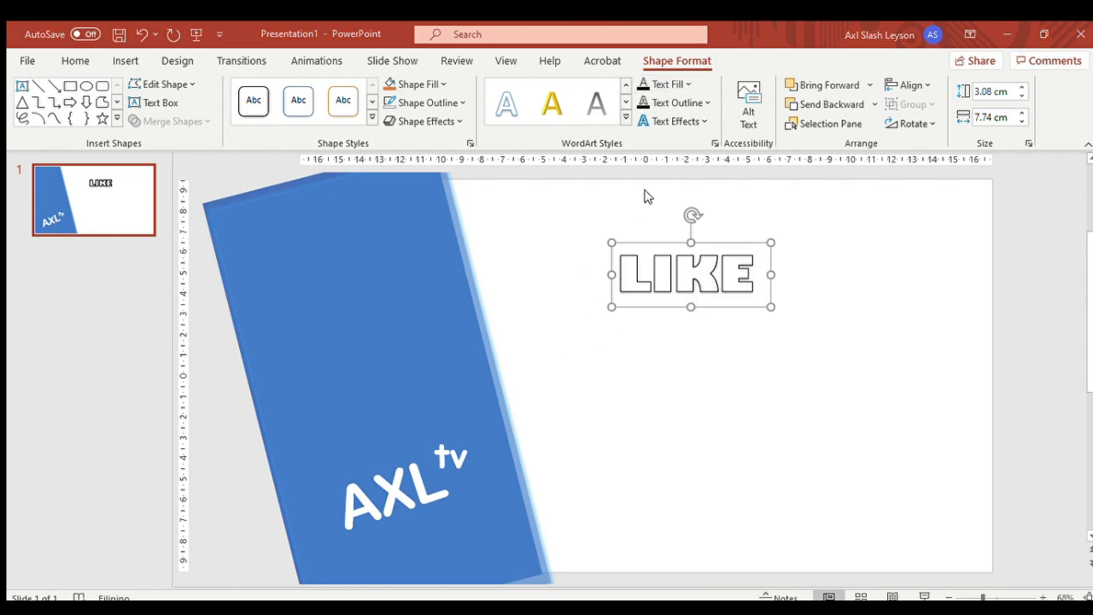
drag(719, 246, 820, 267)
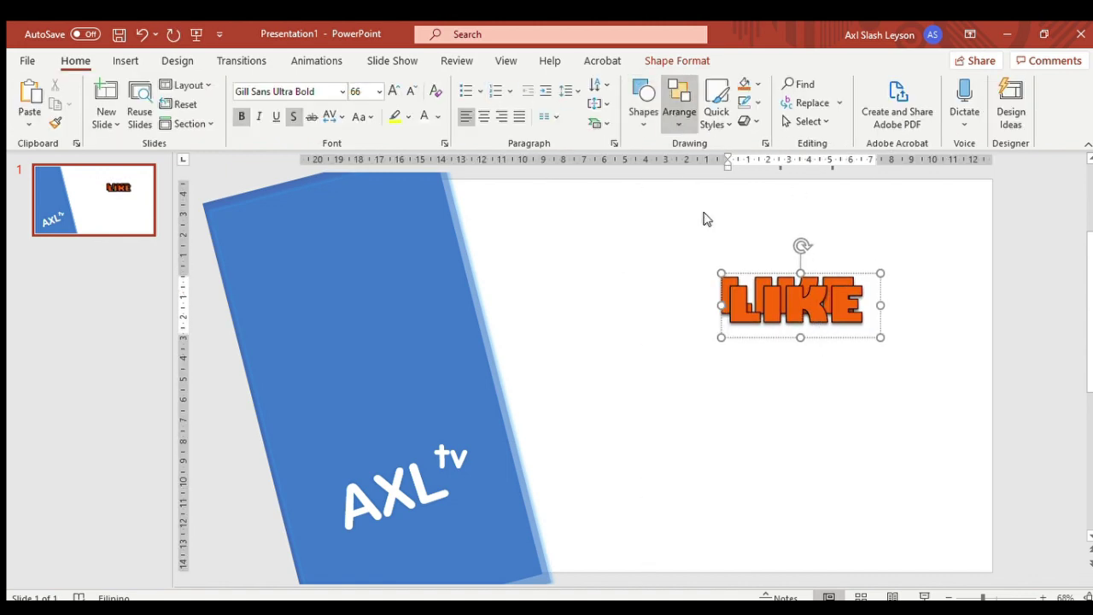
- Duplicate LIKE below itself, change the copy to SHARE, and align it
drag(785, 342, 831, 368)
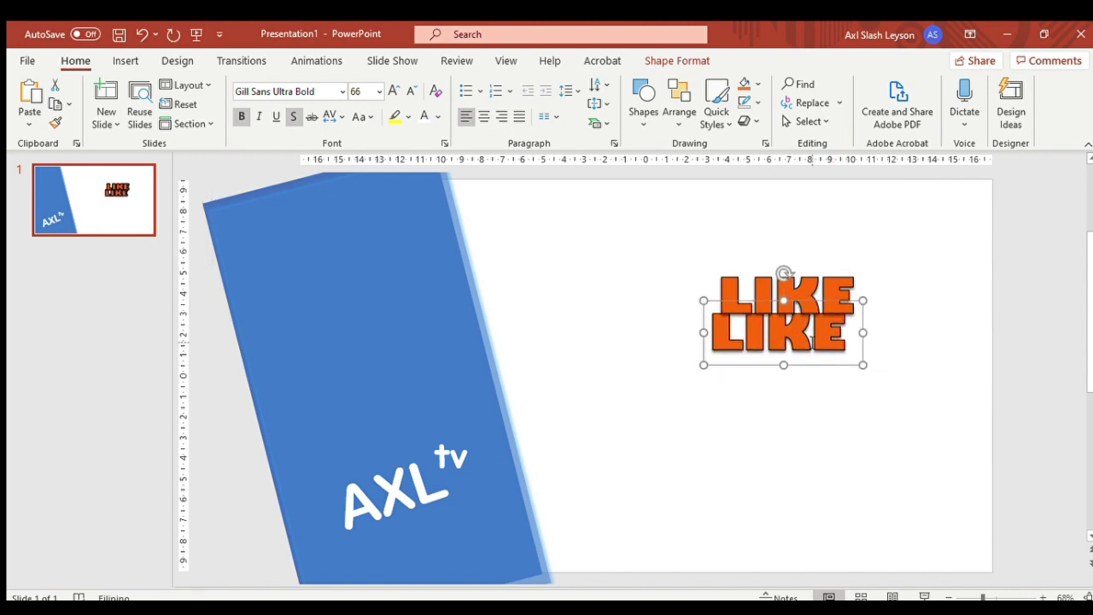
click(812, 352)
double_click(811, 351)
text(SHA)
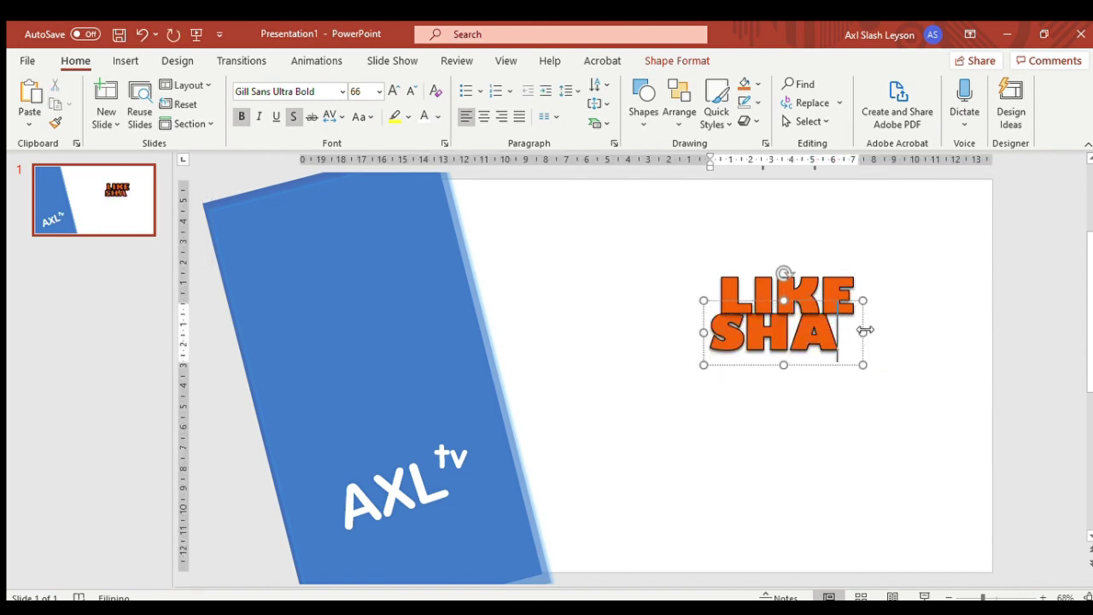
text(RE)
drag(890, 310, 874, 302)
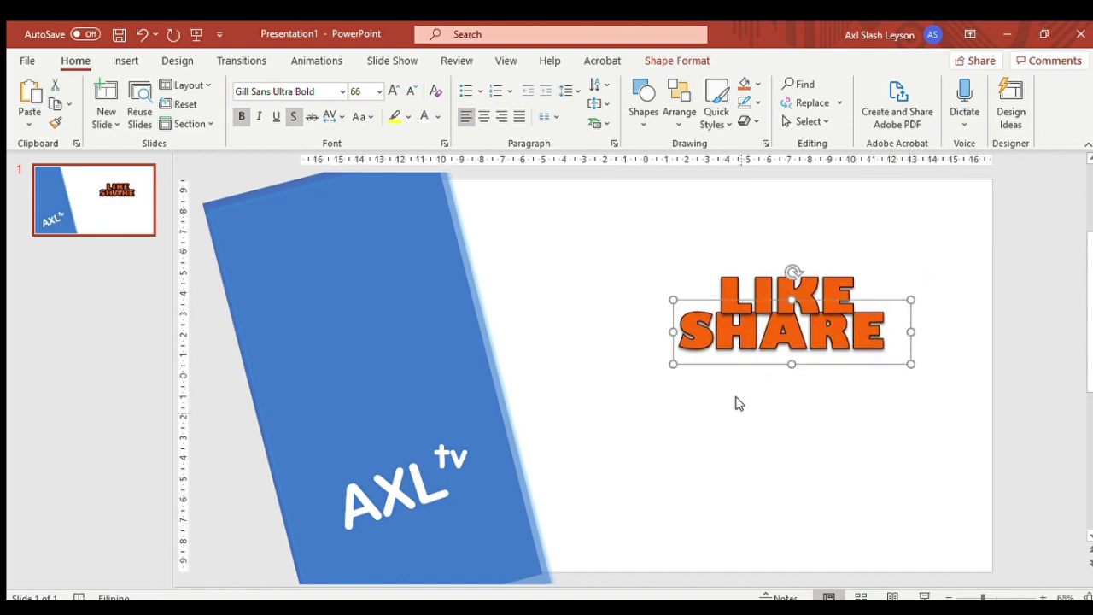
- Duplicate the LIKE SHARE text and change the copy to #Subscribe on one line
click(656, 259)
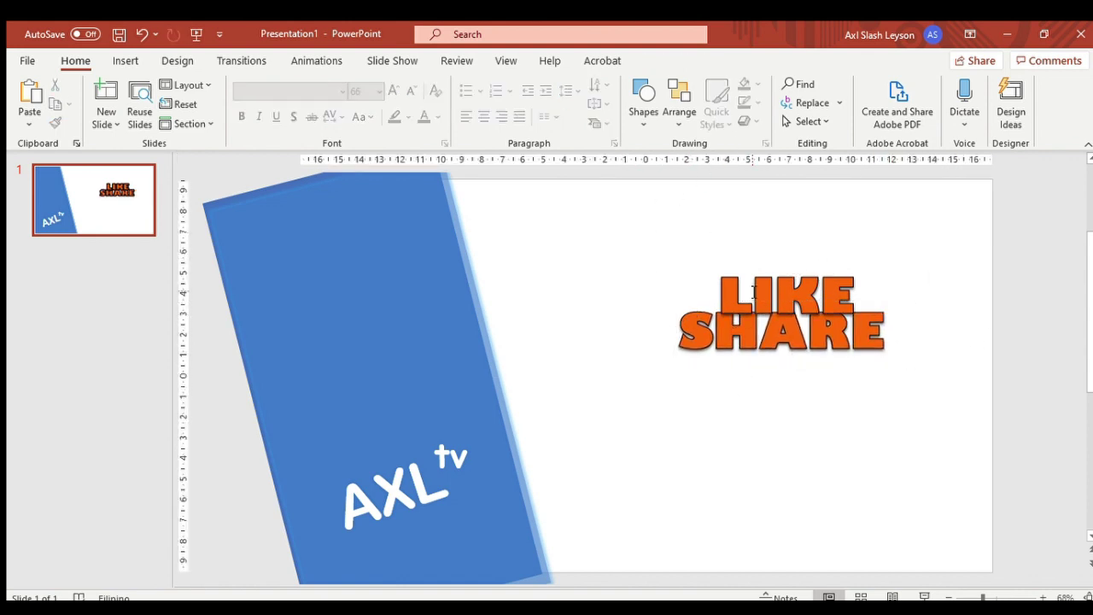
click(721, 347)
drag(764, 334, 684, 446)
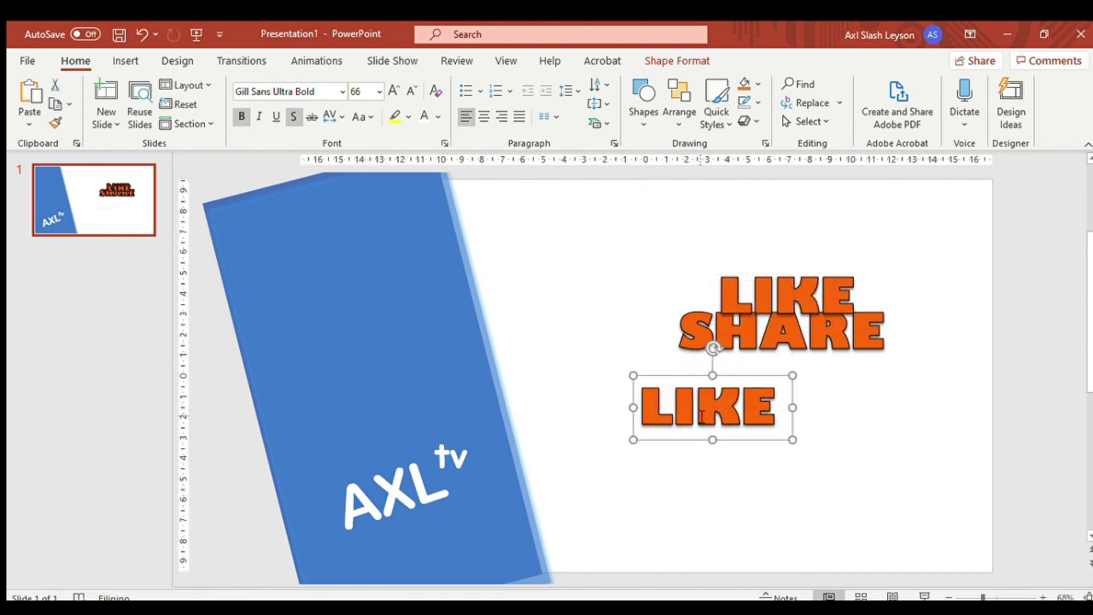
double_click(694, 408)
text(#S)
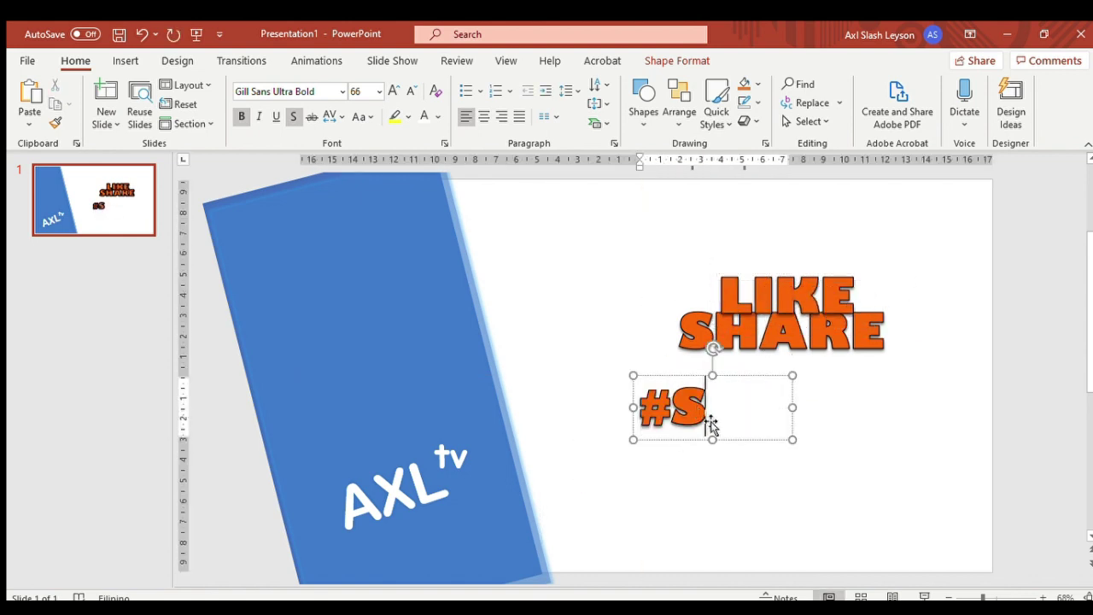
text(ubscribe)
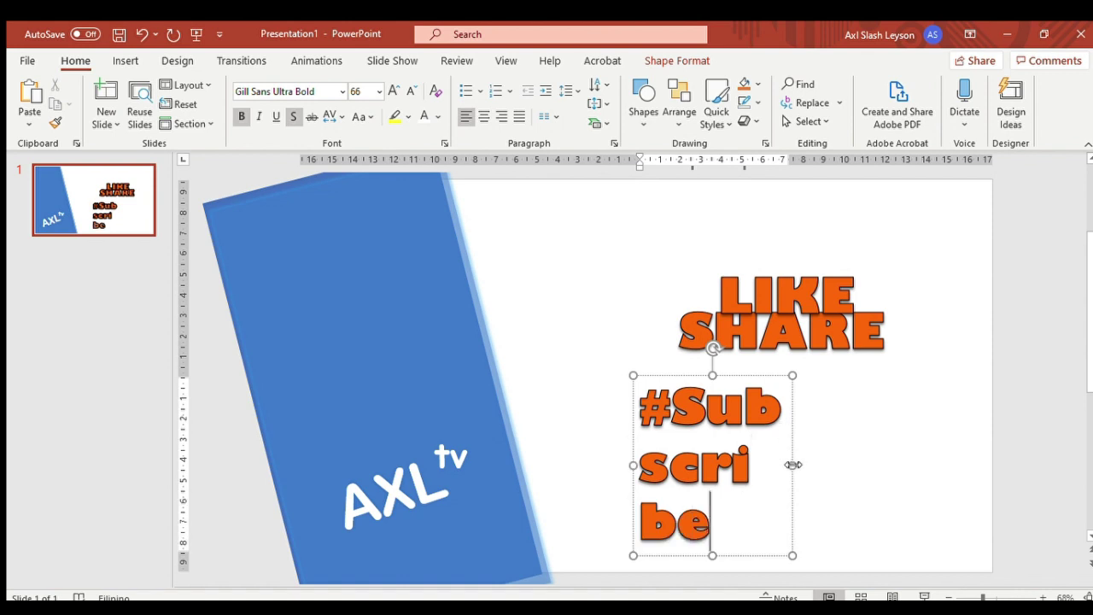
drag(792, 461, 969, 456)
- Give #Subscribe a white outlined WordArt style at 40 pt and move it above LIKE SHARE
key(ctrl+a)
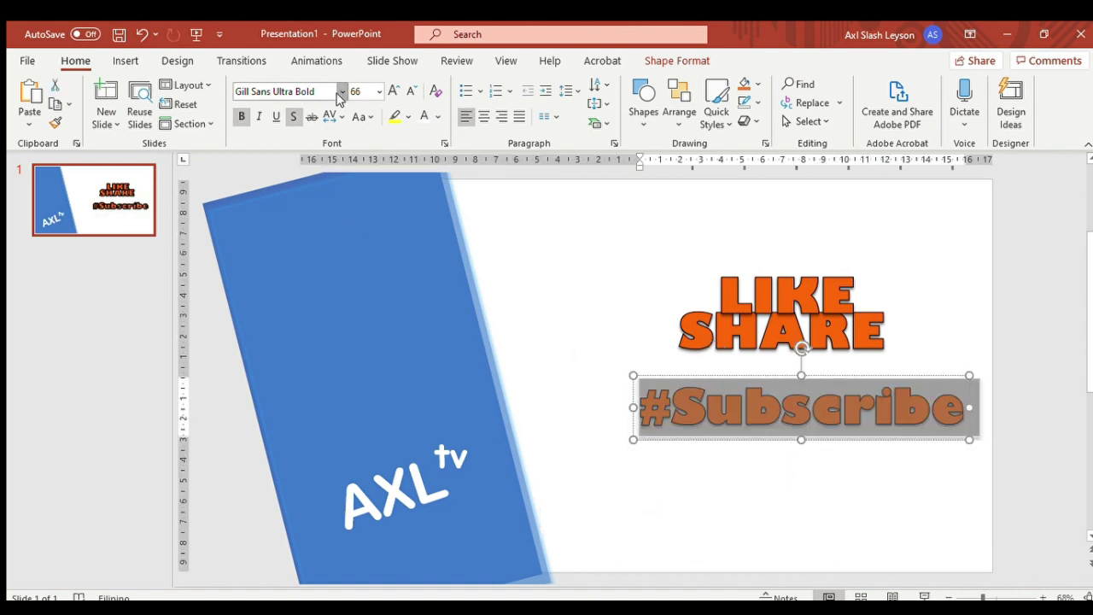
click(676, 61)
click(662, 83)
click(803, 417)
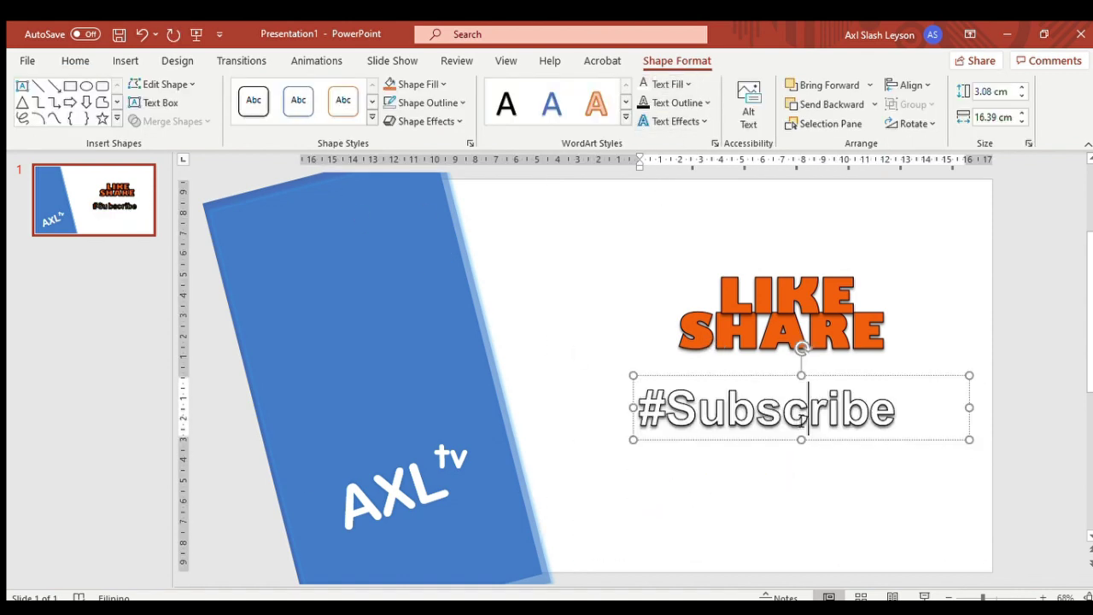
key(ctrl+a)
click(85, 61)
click(410, 91)
click(411, 91)
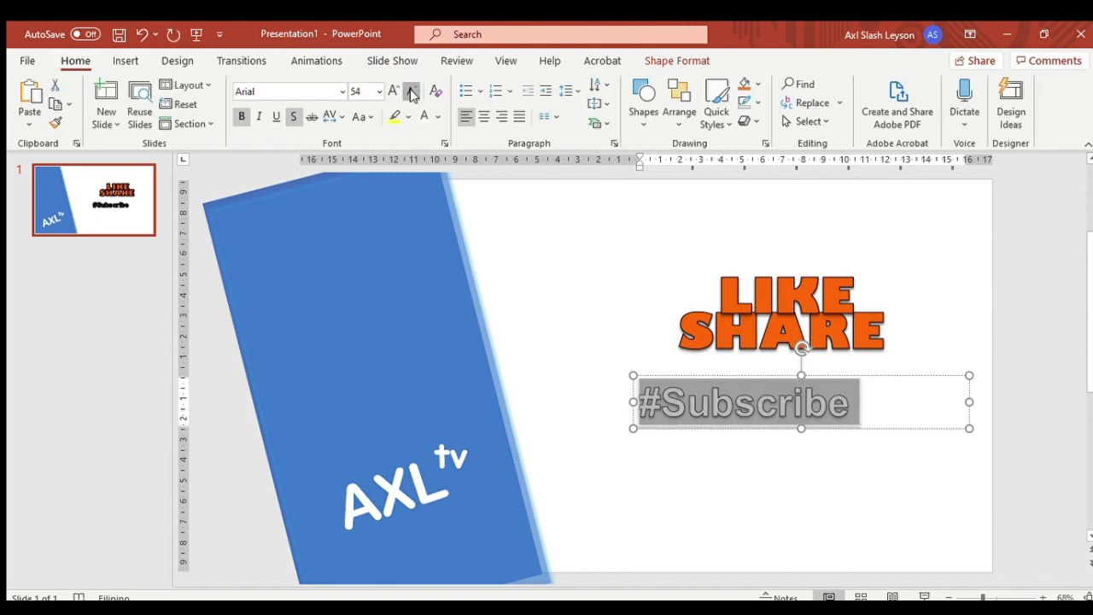
click(411, 91)
click(410, 91)
click(411, 91)
click(931, 395)
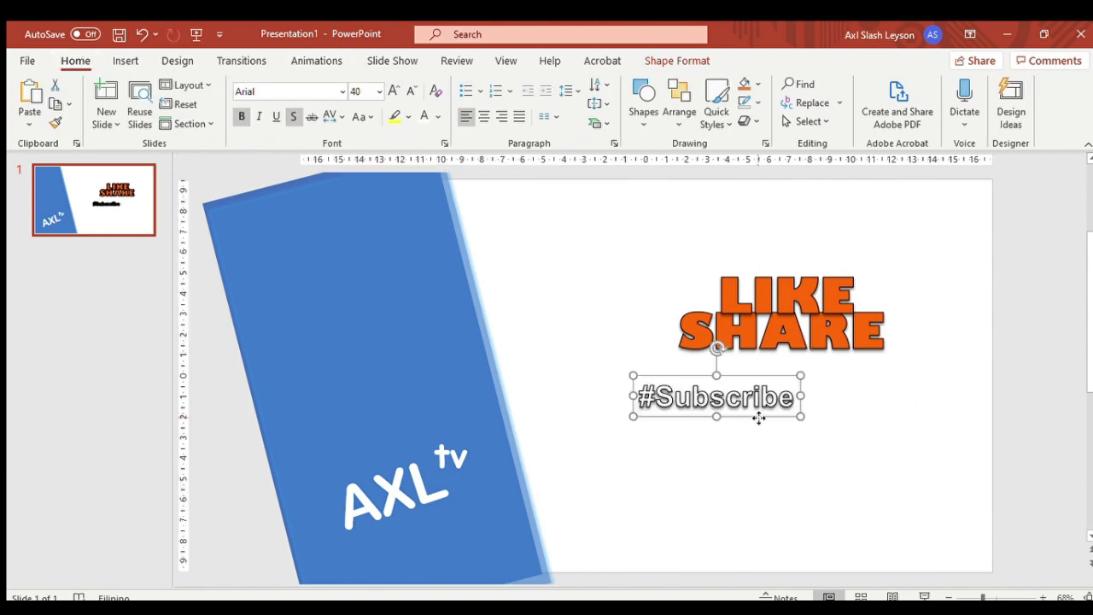
drag(760, 418, 798, 285)
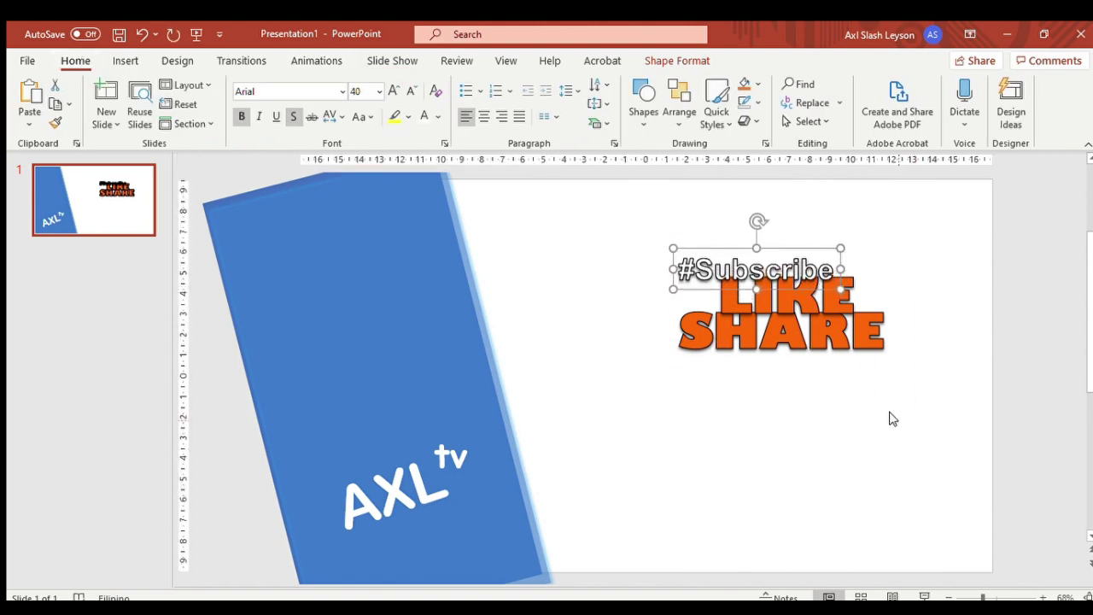
- Group #Subscribe with LIKE SHARE, tilt it slightly, and move it toward the blue panel
click(843, 316)
click(843, 329)
shift+click(733, 273)
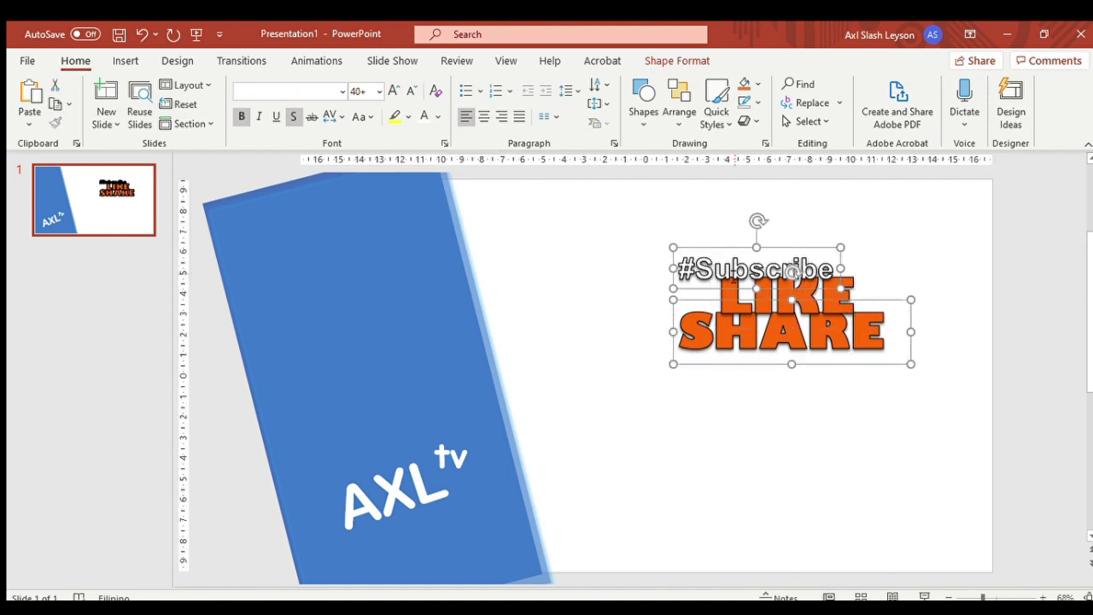
key(ctrl+g)
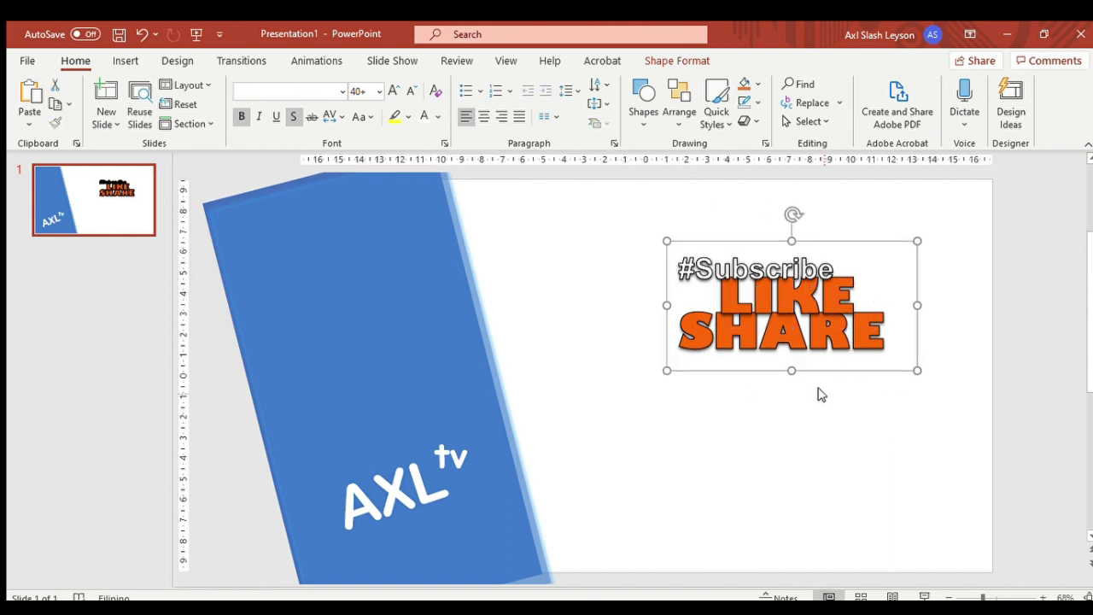
drag(785, 215, 767, 218)
click(692, 433)
click(718, 308)
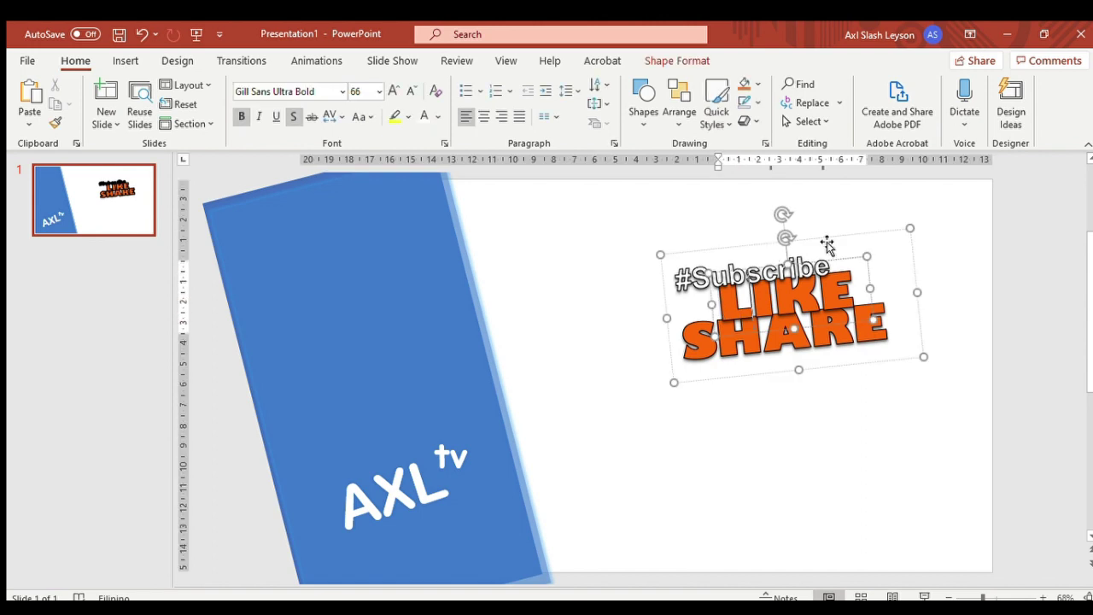
drag(823, 239, 622, 190)
key(Escape)
- Draw a brown rectangle on the right and fit a pasted green copy inside it
click(125, 61)
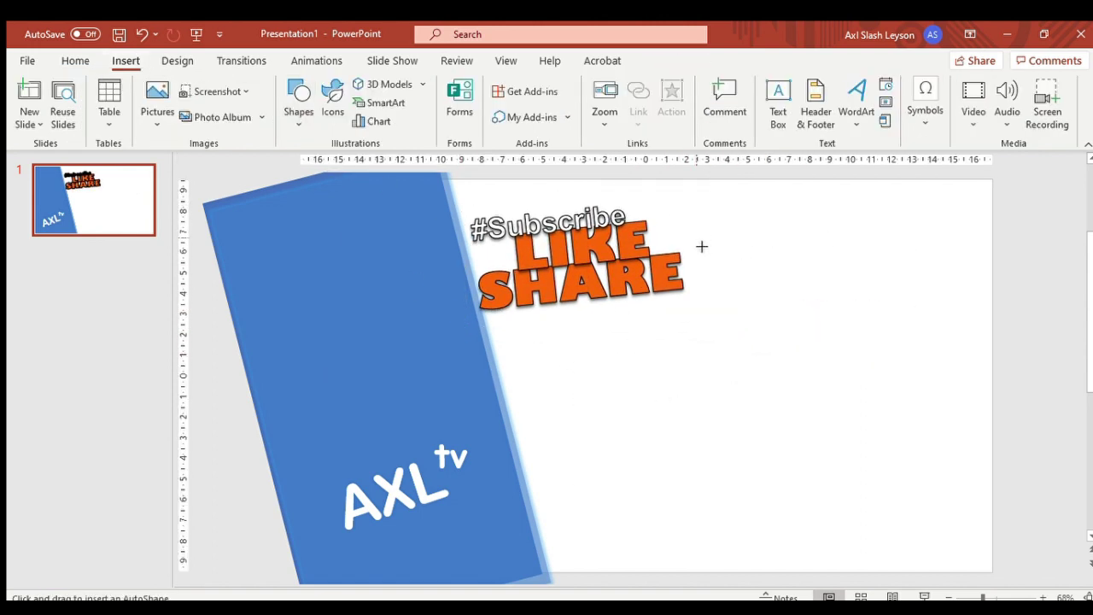
drag(694, 237, 984, 429)
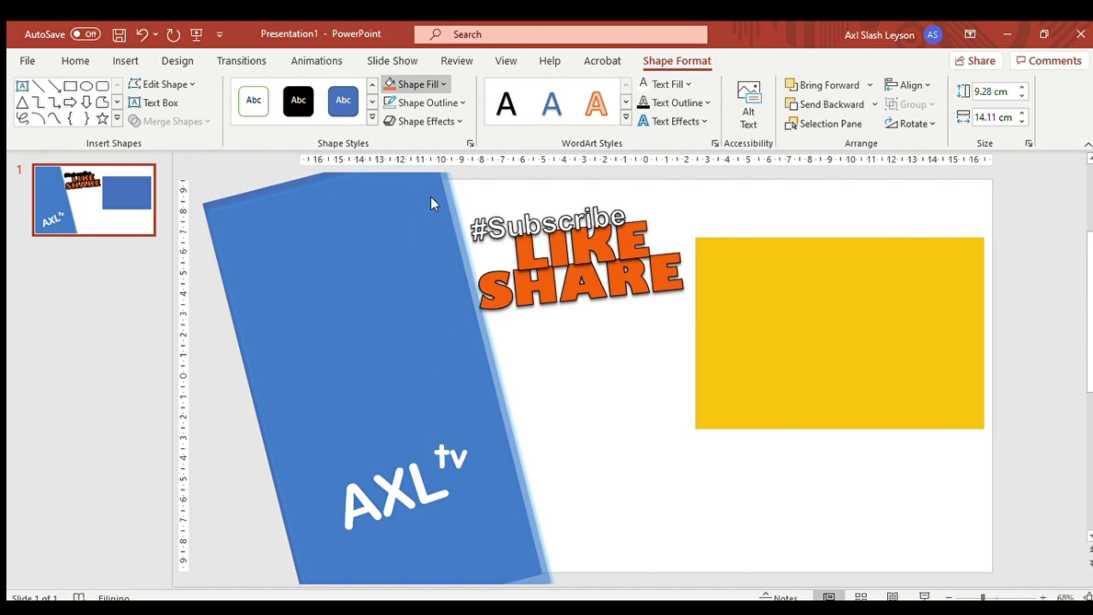
key(ctrl+y)
key(ctrl+y)
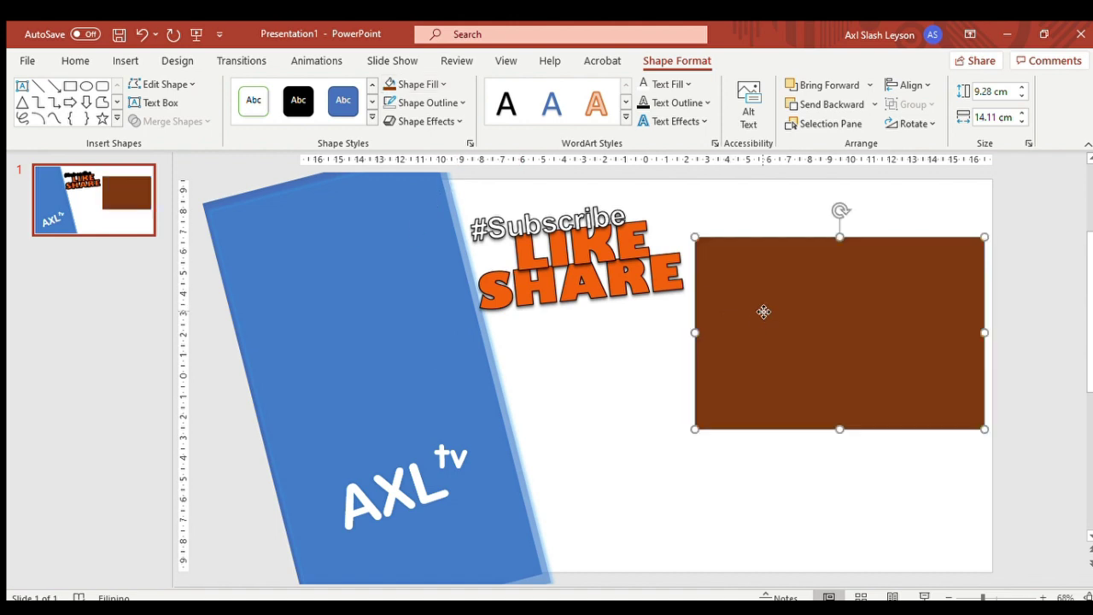
click(773, 218)
key(ctrl+v)
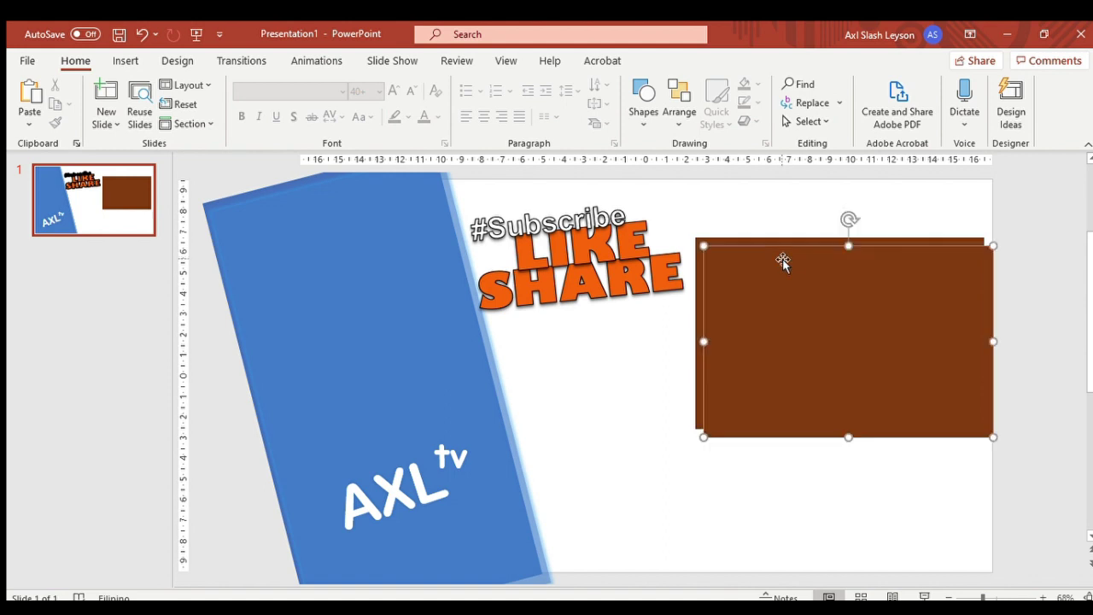
key(ctrl+y)
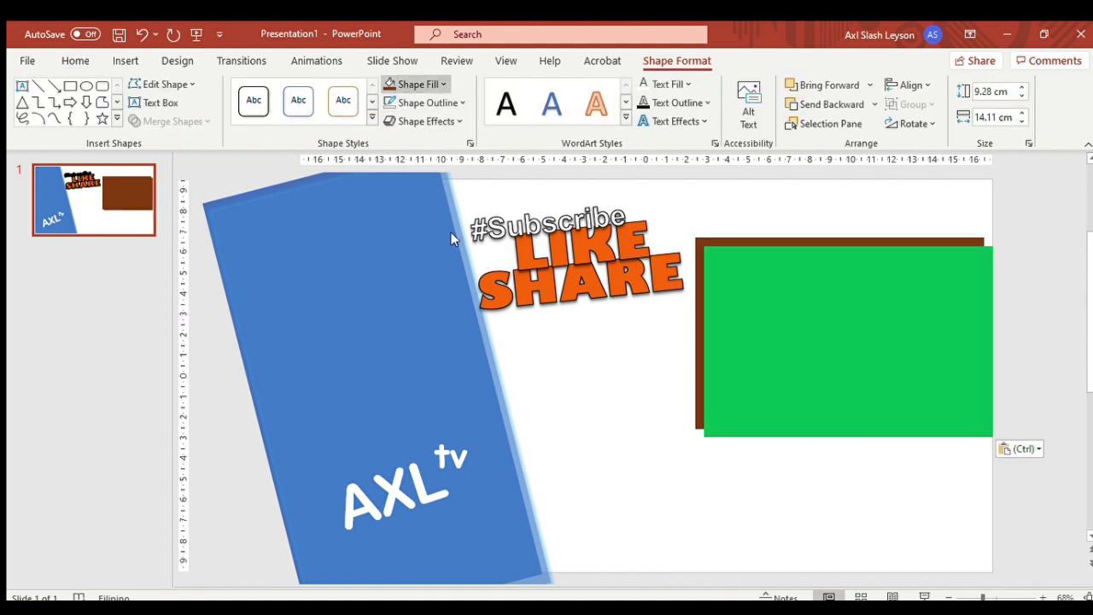
drag(994, 437, 979, 420)
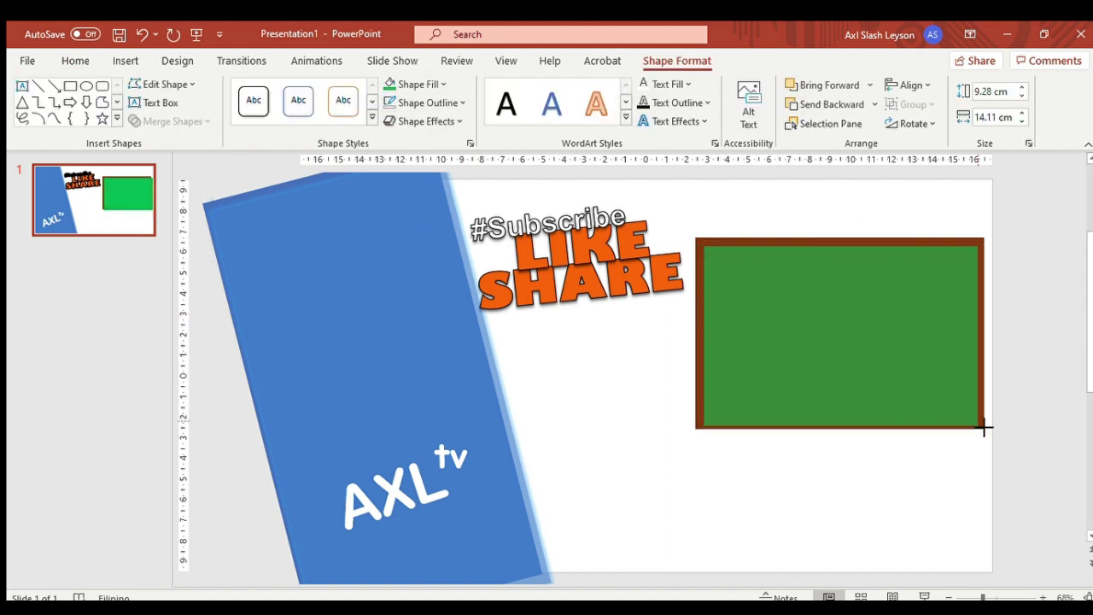
- Move the #Subscribe LIKE SHARE group onto the green board, bring it forward, and center it
shift+click(781, 426)
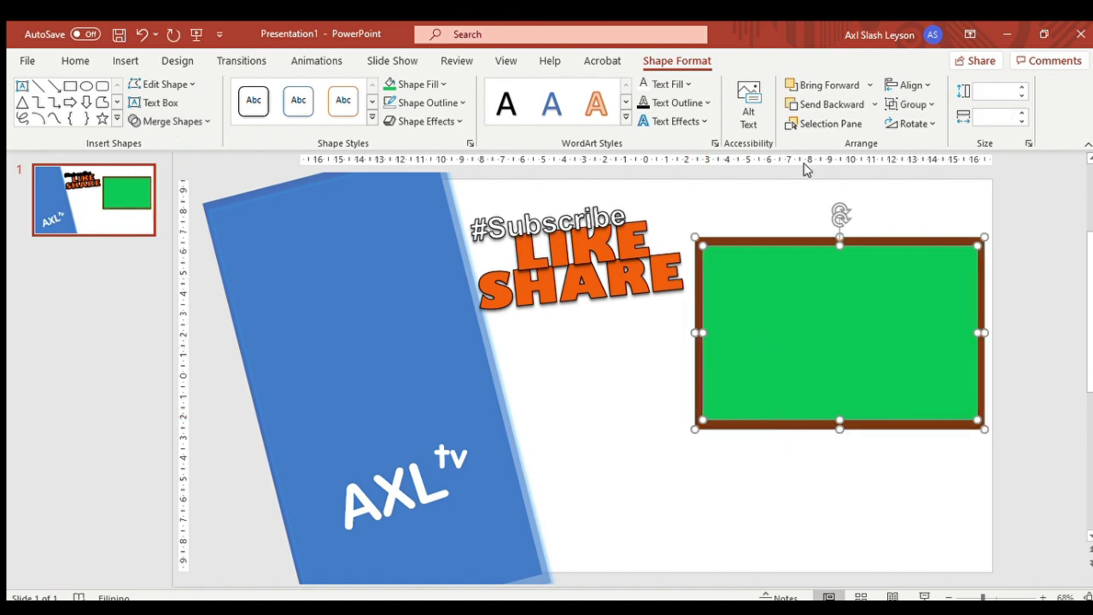
click(923, 173)
drag(562, 194, 633, 247)
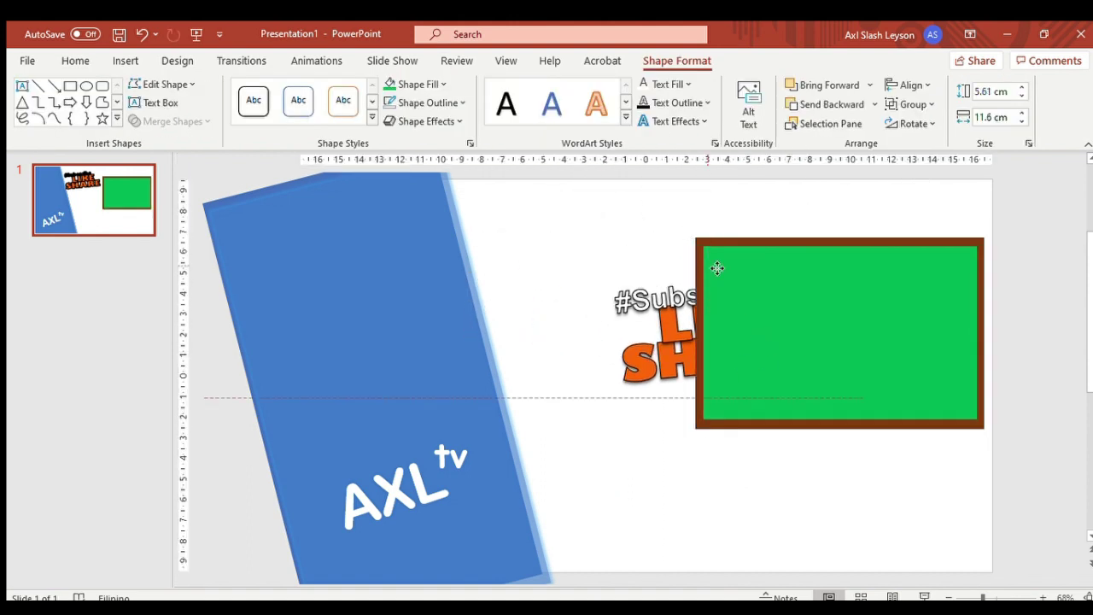
click(828, 86)
drag(722, 239, 917, 264)
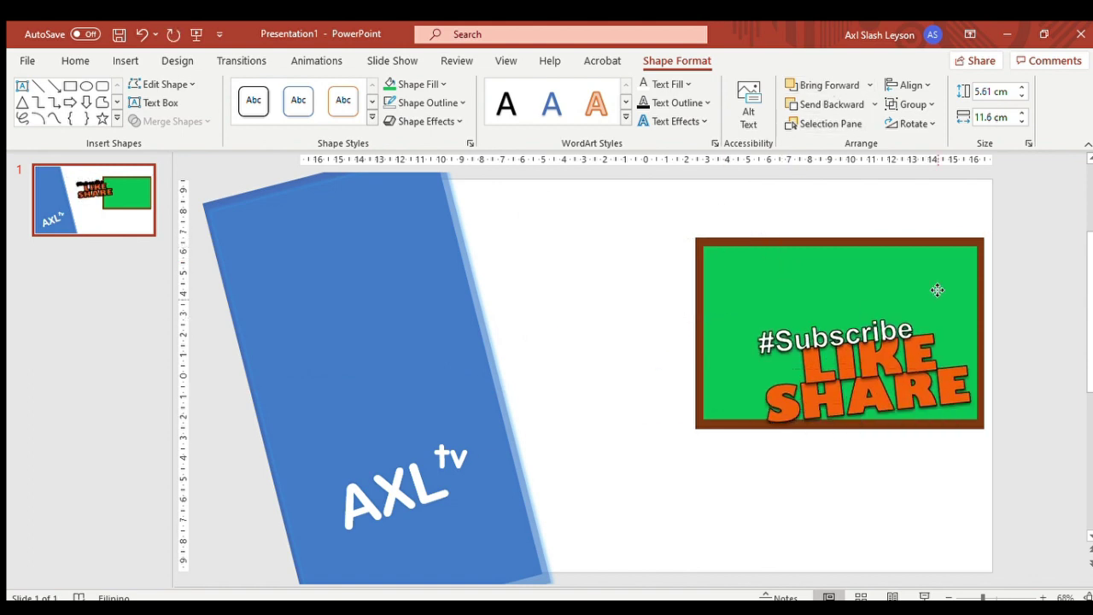
- Paste the presenter photo and send it behind the text, green board, logo and blue panel
click(658, 253)
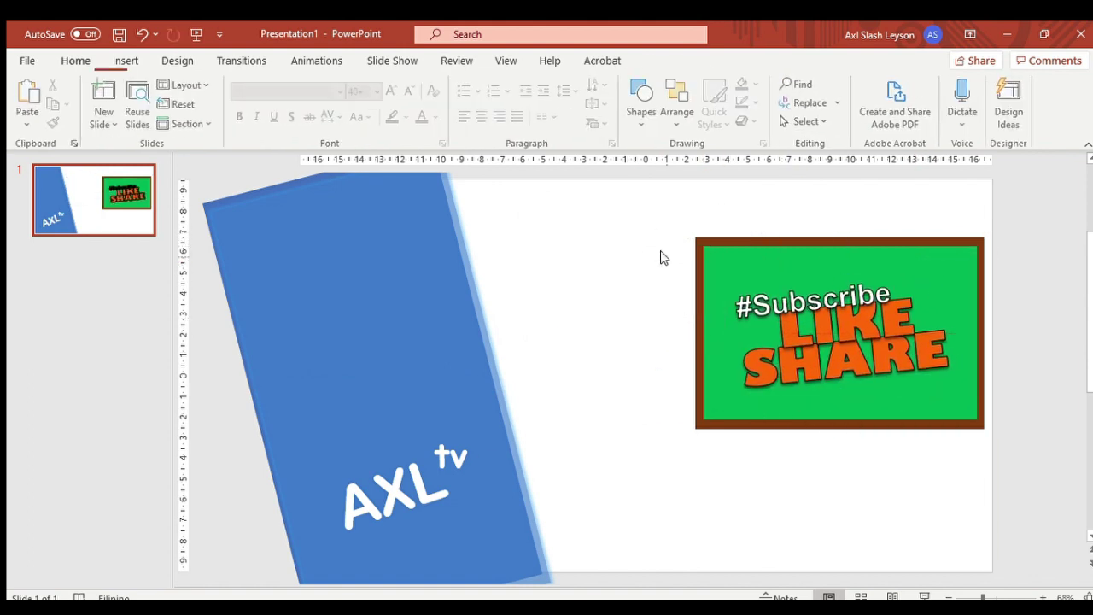
key(ctrl+v)
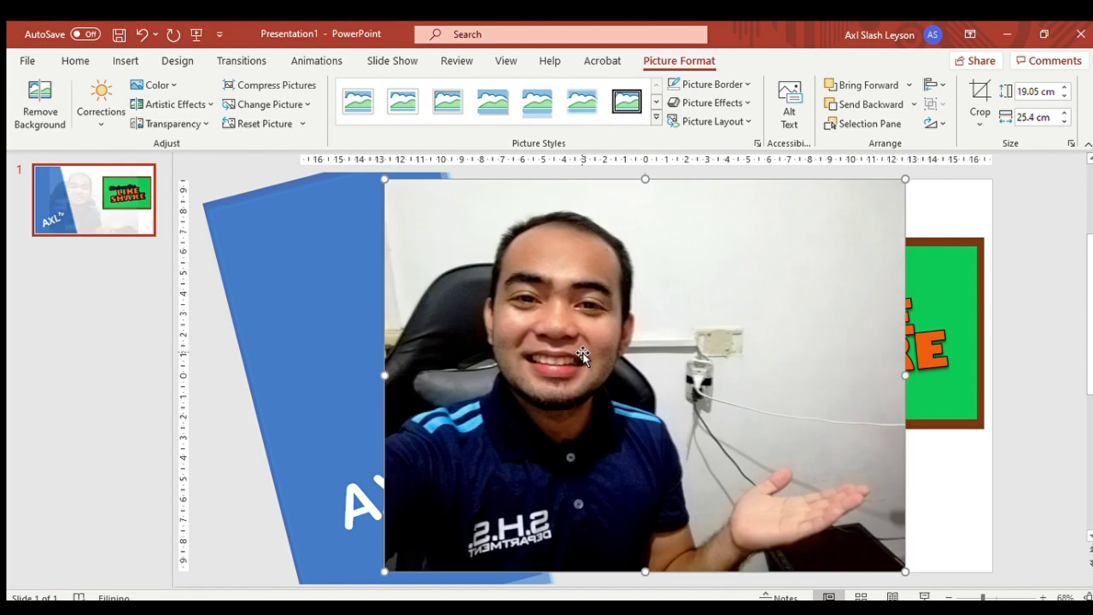
click(867, 103)
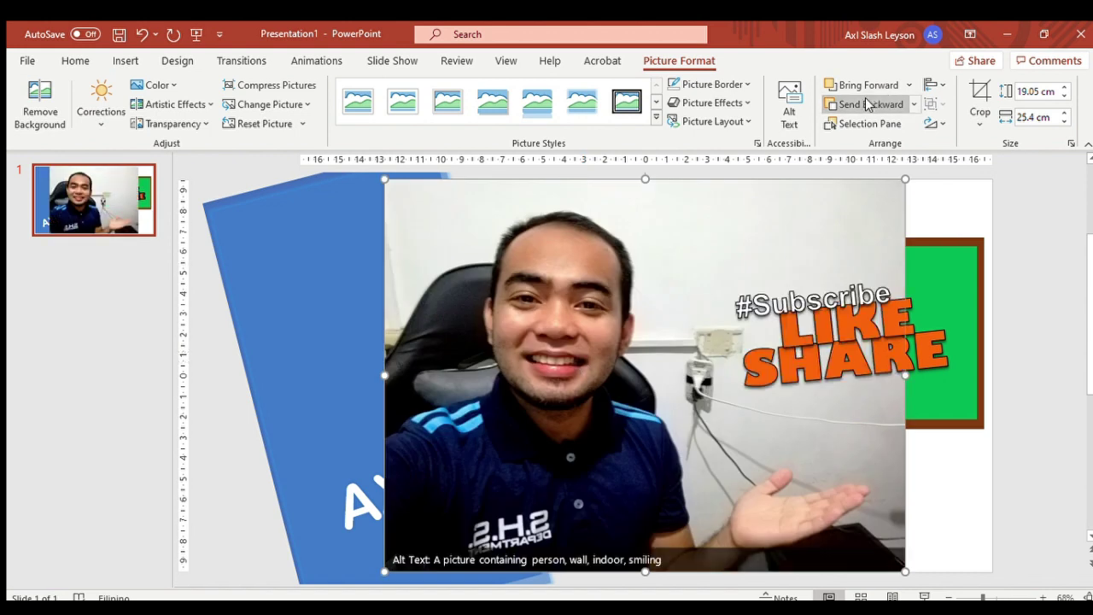
click(867, 104)
click(867, 104)
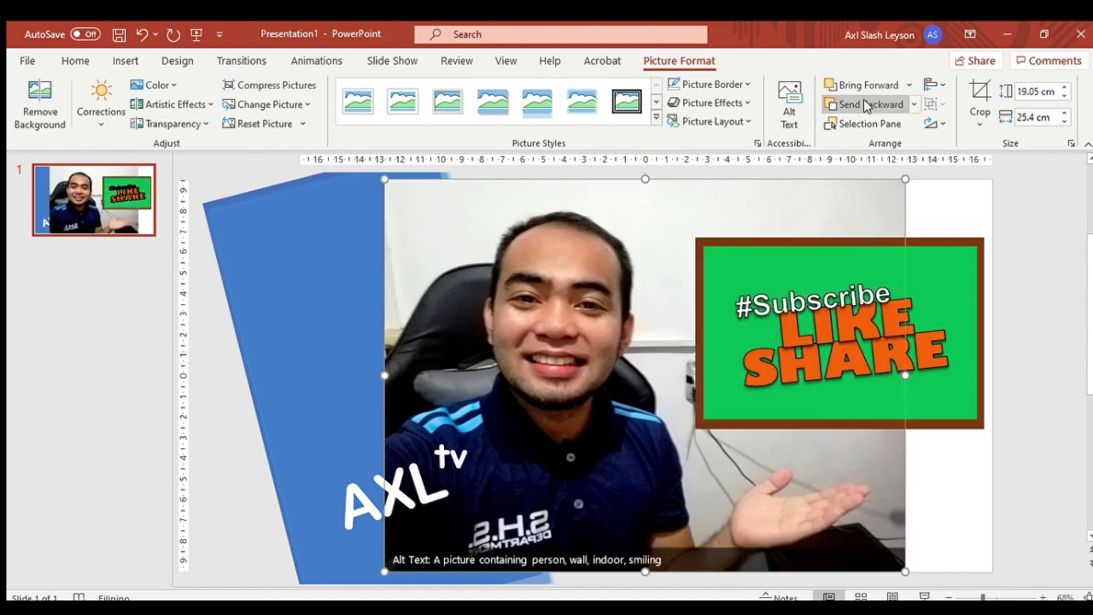
click(867, 104)
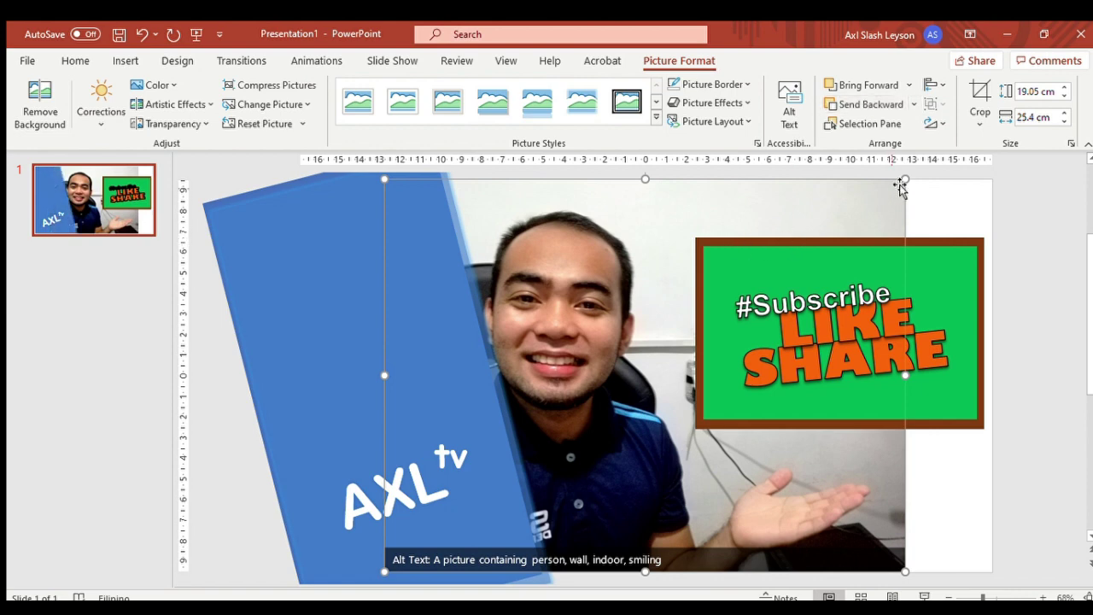
- Enlarge and reposition the photo to fill the slide's right side
drag(812, 220, 880, 219)
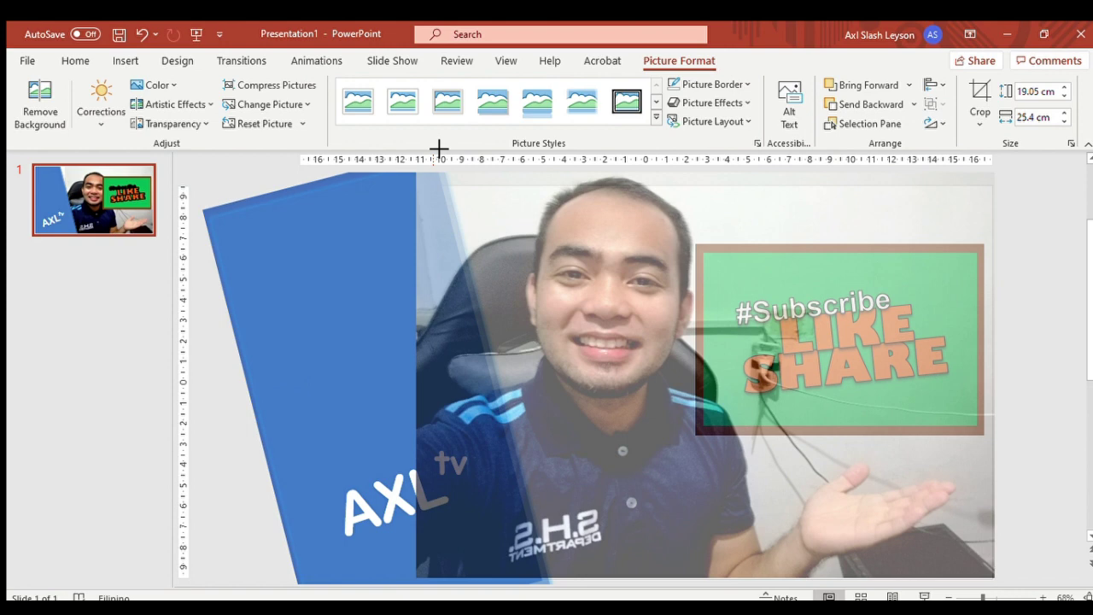
drag(474, 180, 415, 142)
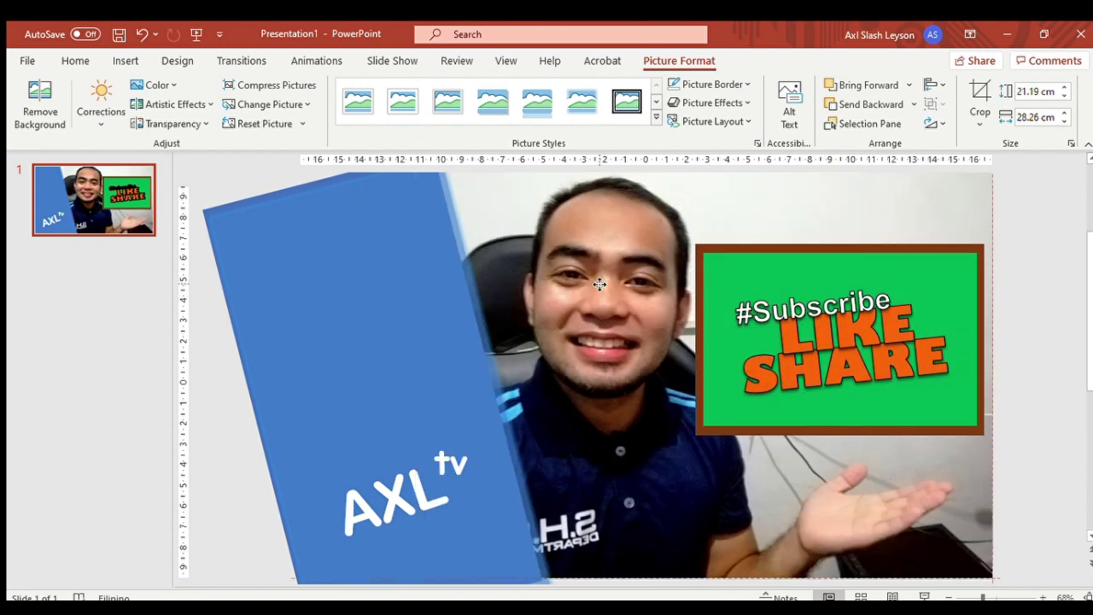
drag(605, 283, 619, 327)
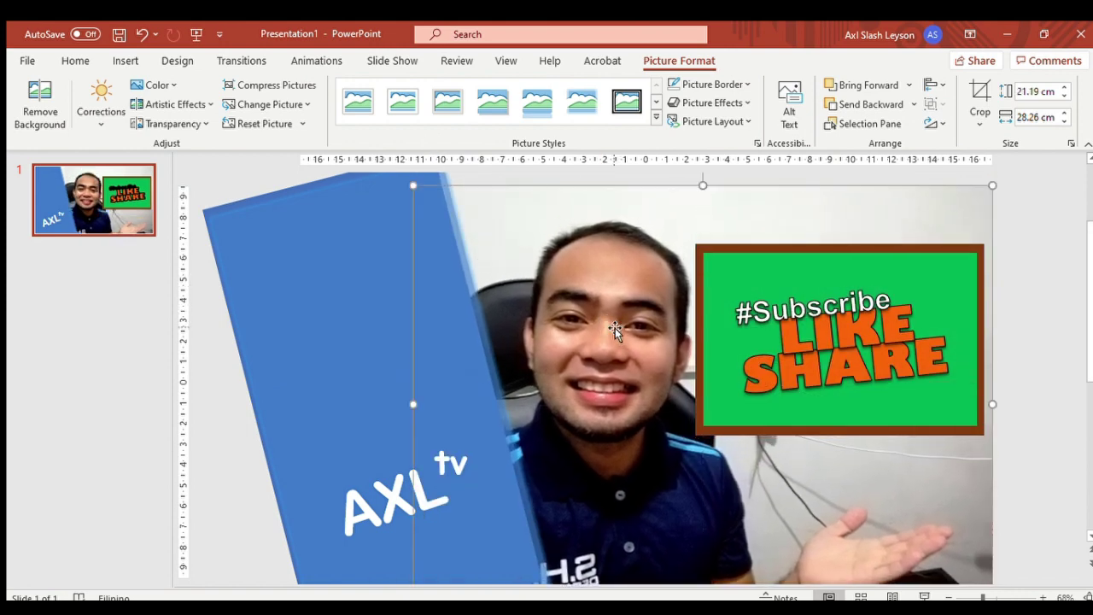
click(268, 290)
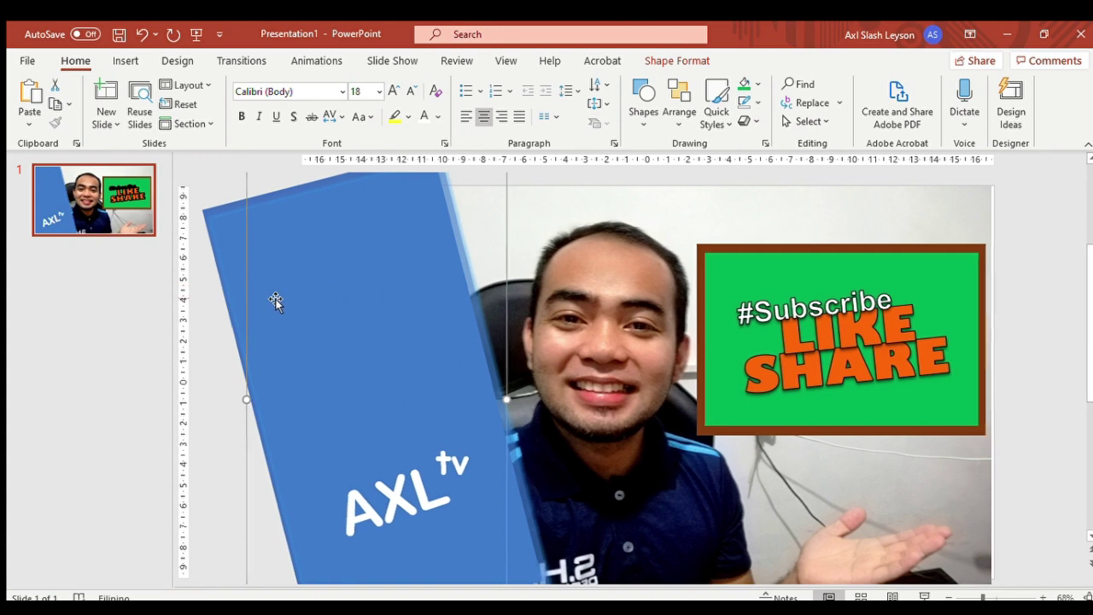
drag(275, 301, 316, 313)
- Nudge the AXL tv logo into place with the arrow keys
click(435, 495)
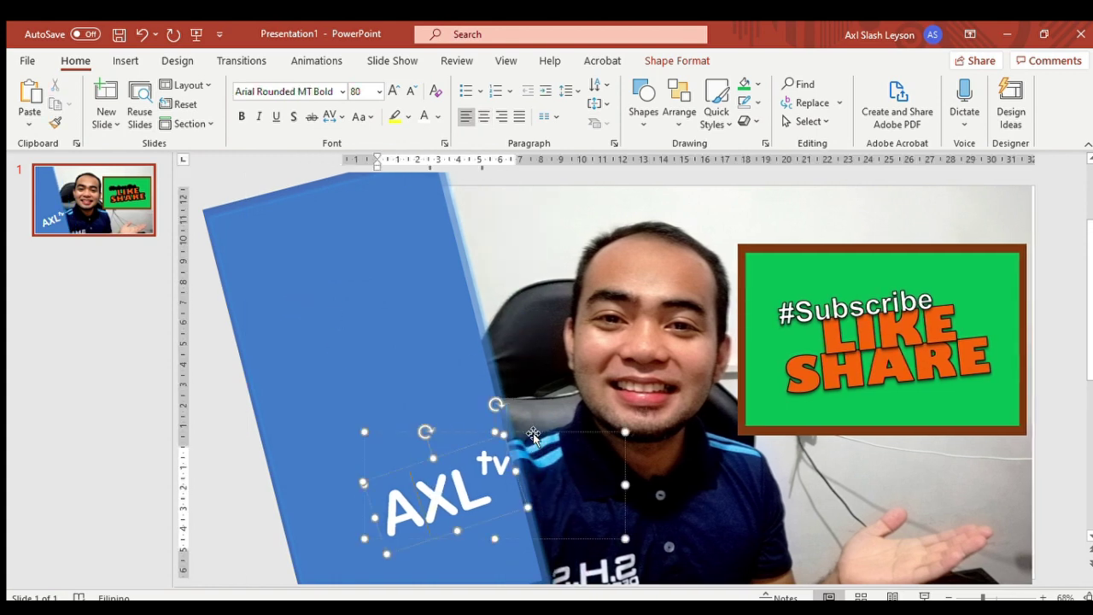
key(Escape)
key(Left)
key(Left)
key(Left)
key(Right)
key(Right)
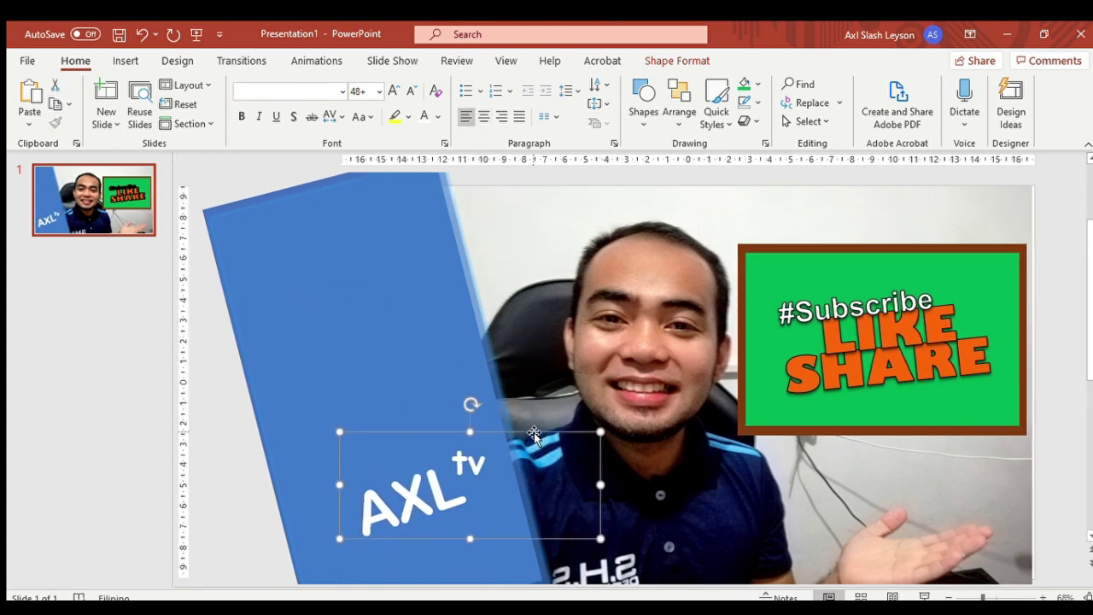
key(Right)
key(Down)
- Lower the green board and its #Subscribe LIKE SHARE text
click(254, 483)
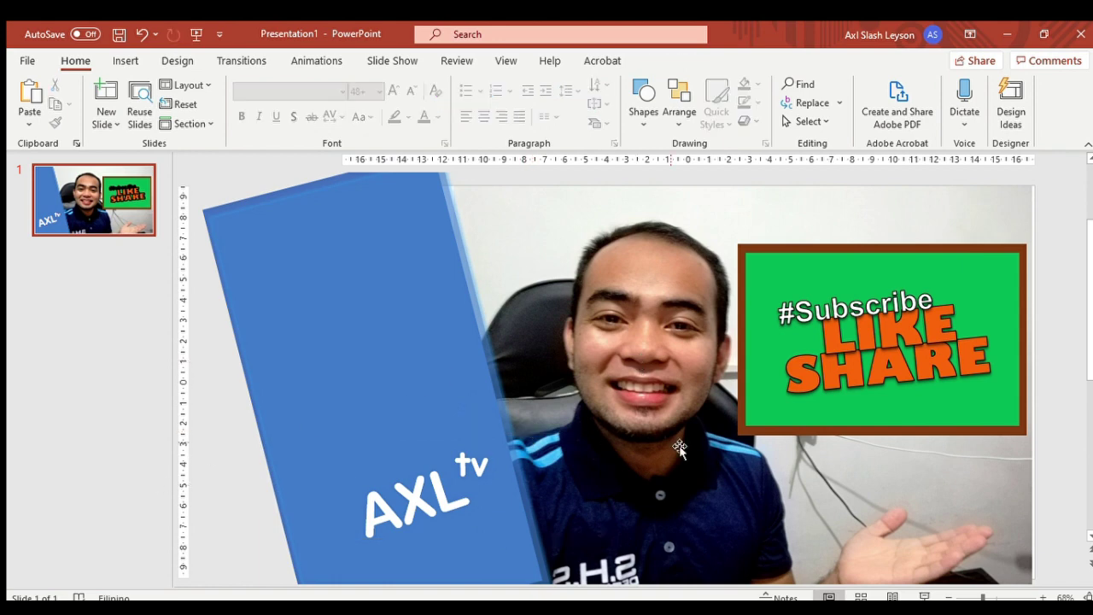
click(800, 419)
key(Down)
key(Down)
key(Down)
key(Down)
key(Down)
key(Down)
click(859, 383)
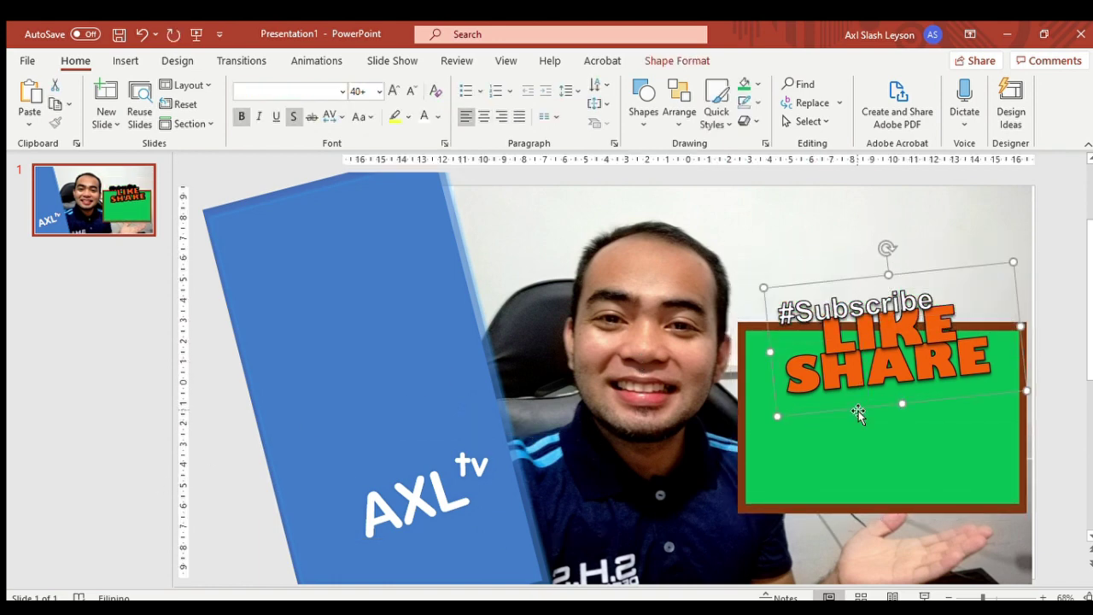
key(Down)
key(Down)
key(Down)
key(Down)
key(Down)
key(Down)
click(998, 271)
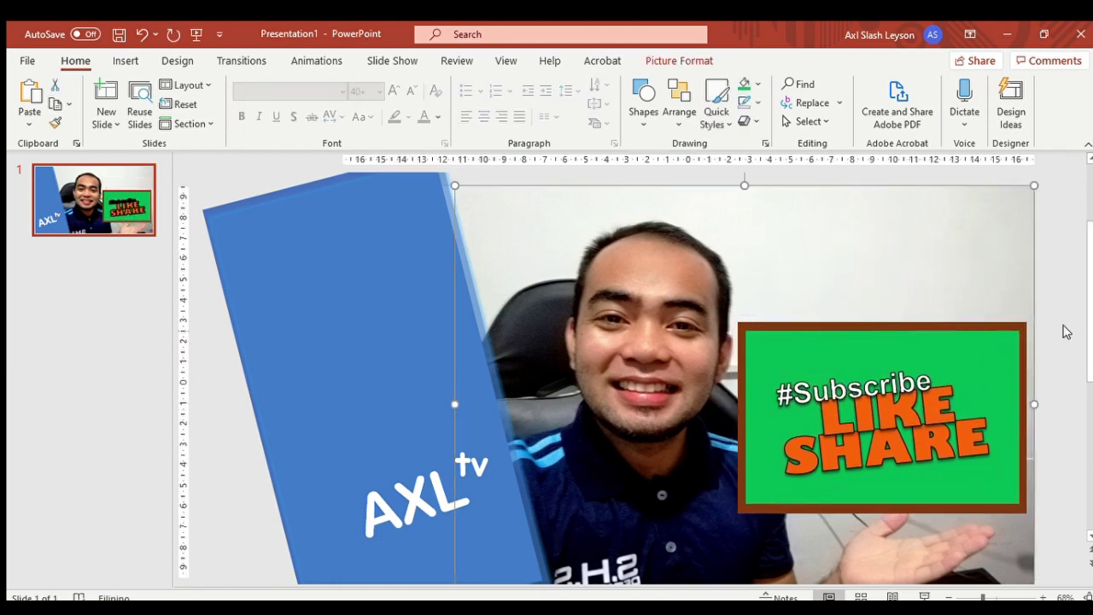
drag(1089, 308, 1089, 344)
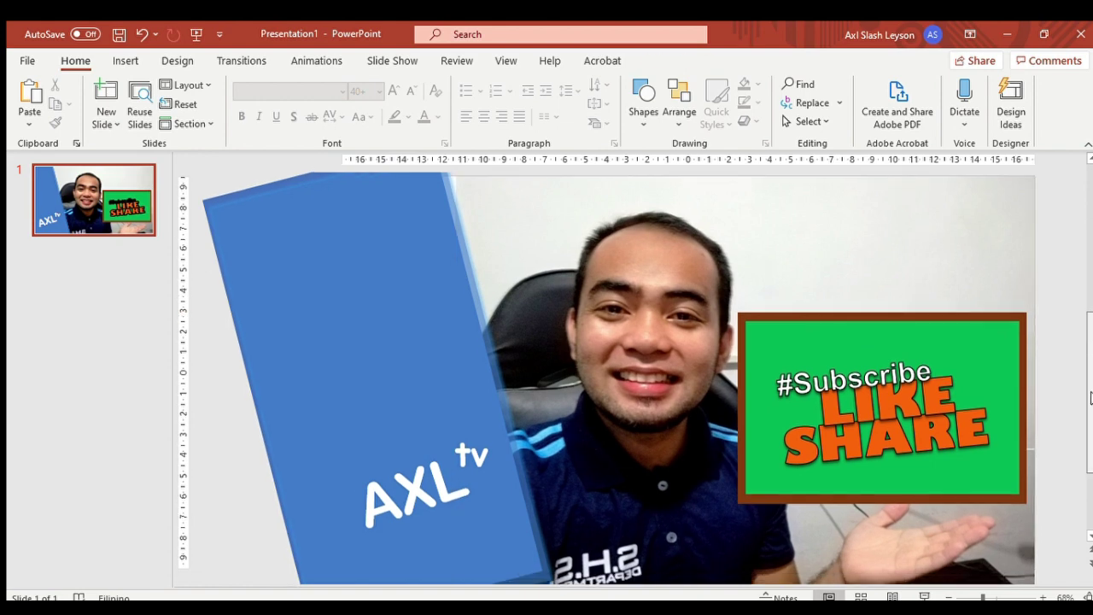
scroll(1071, 396, down, 2)
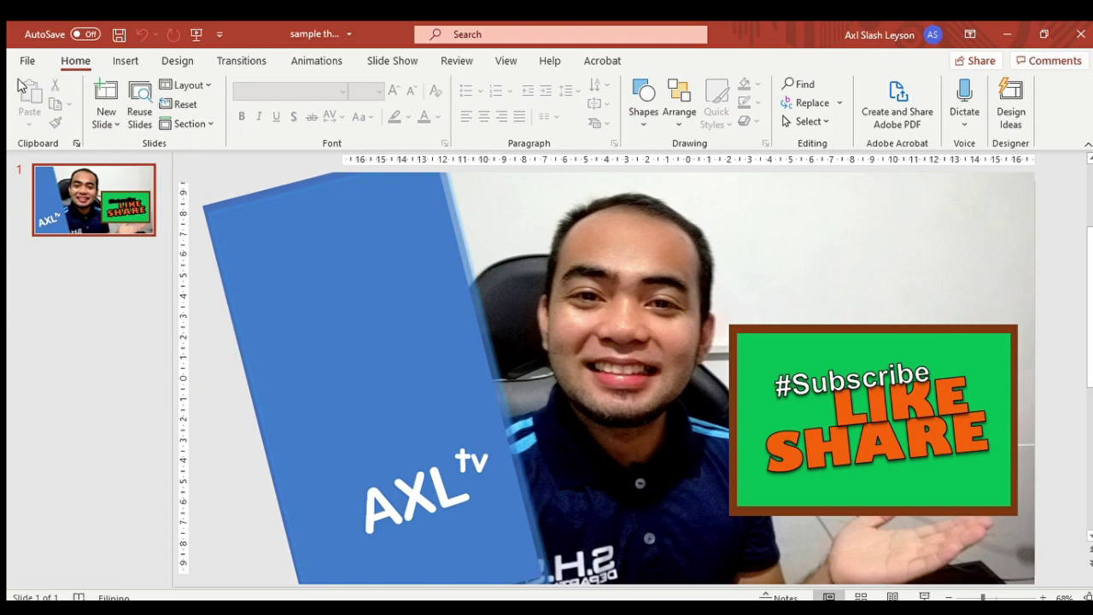
- Save As 'sample thumbnail' with JPEG File Interchange Format (*.jpg) as the file type
click(26, 62)
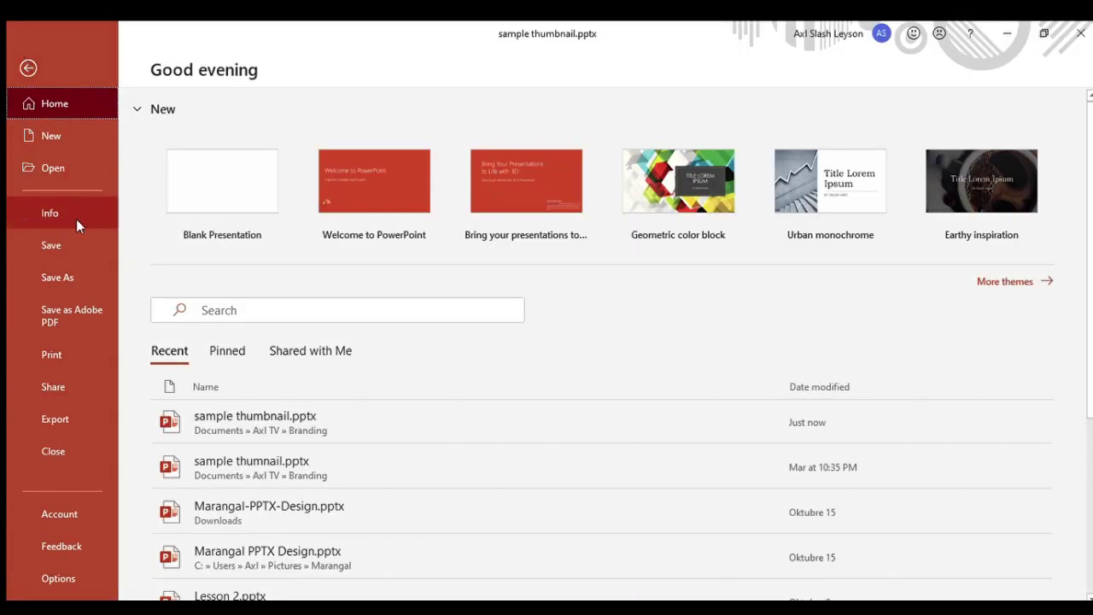
click(76, 281)
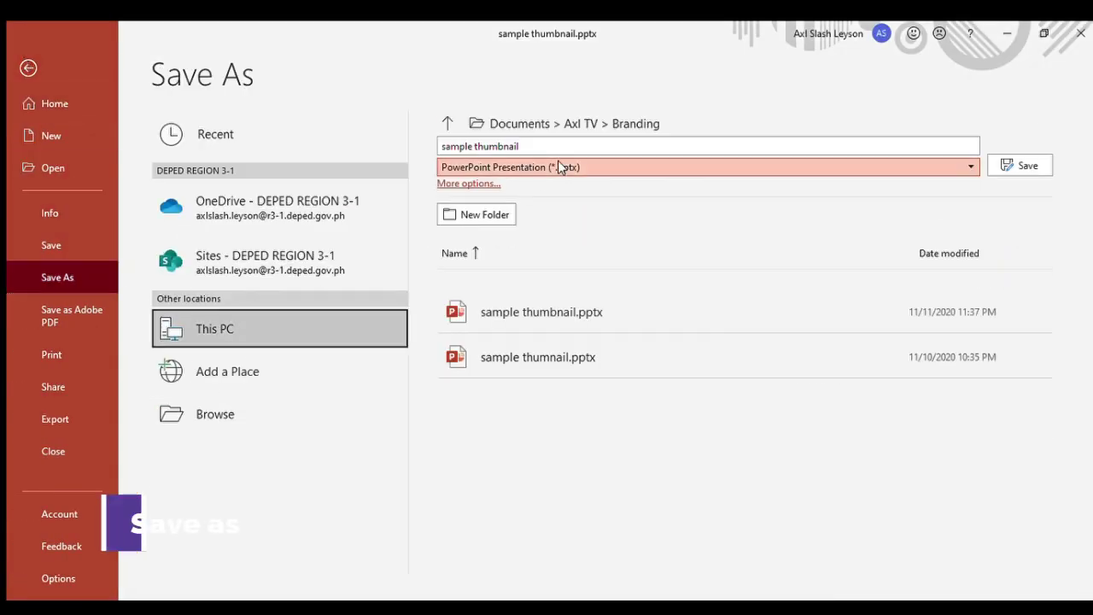
click(556, 461)
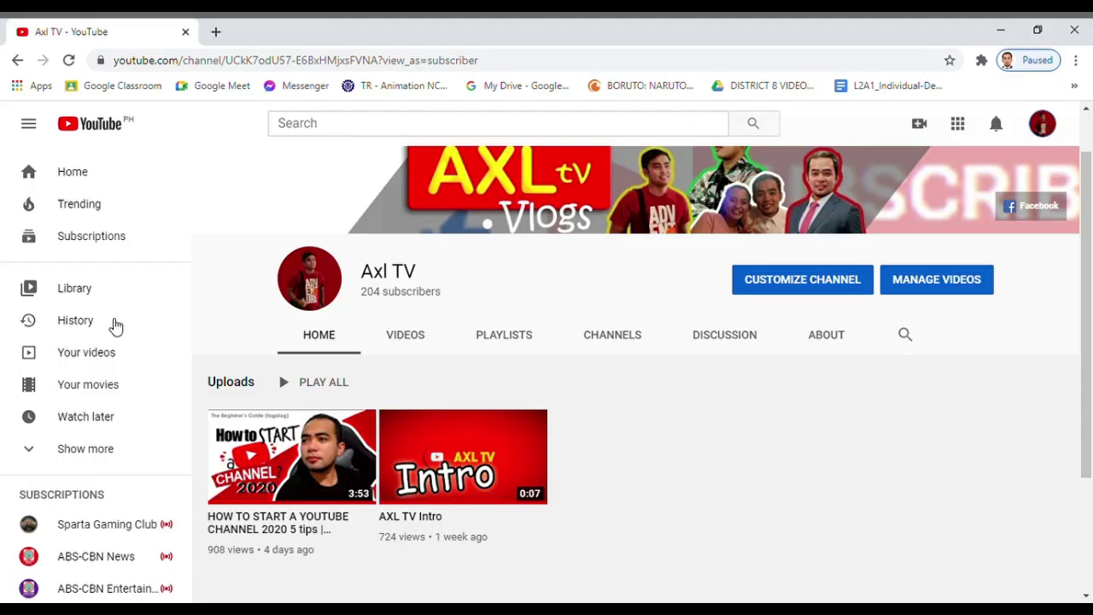
- Go to Your videos in YouTube Studio and tick the AXL TV Intro checkbox
click(78, 363)
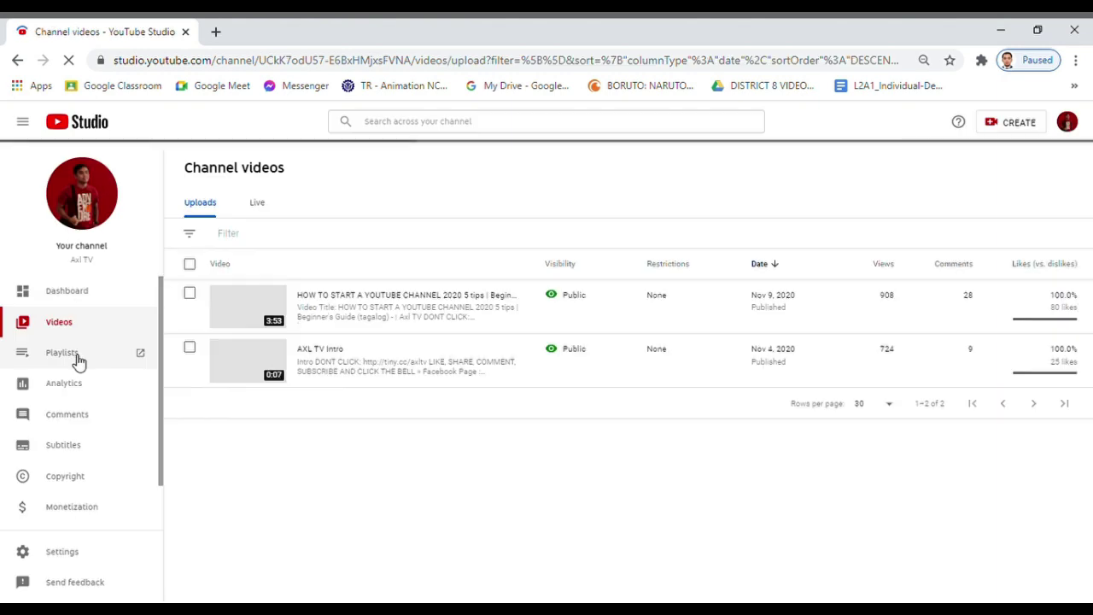
click(189, 348)
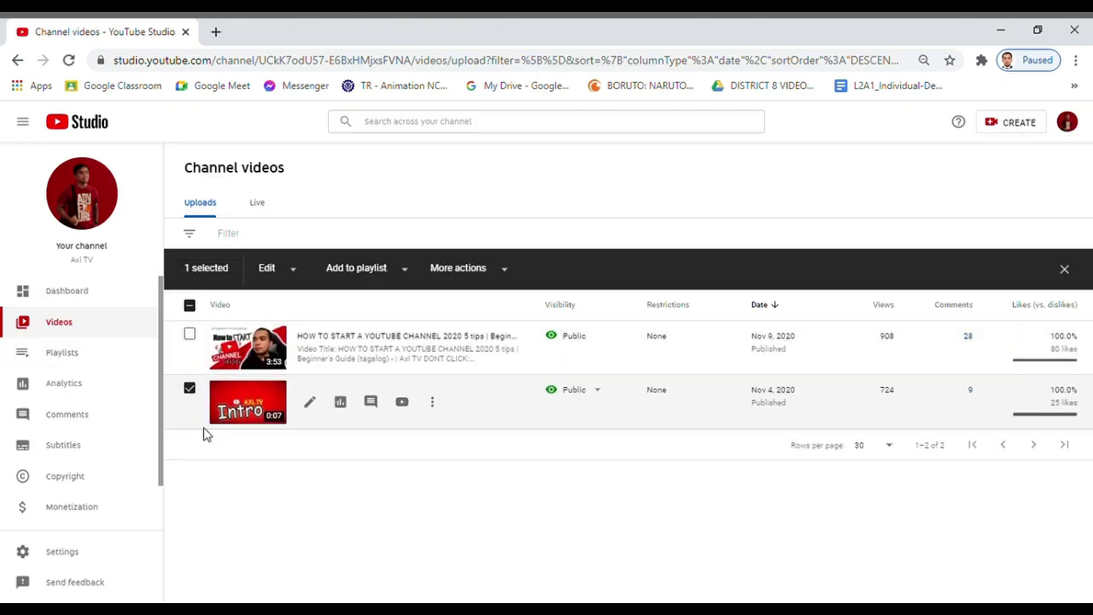
- Open AXL TV Intro's details and bring up the current thumbnail's options menu
click(310, 403)
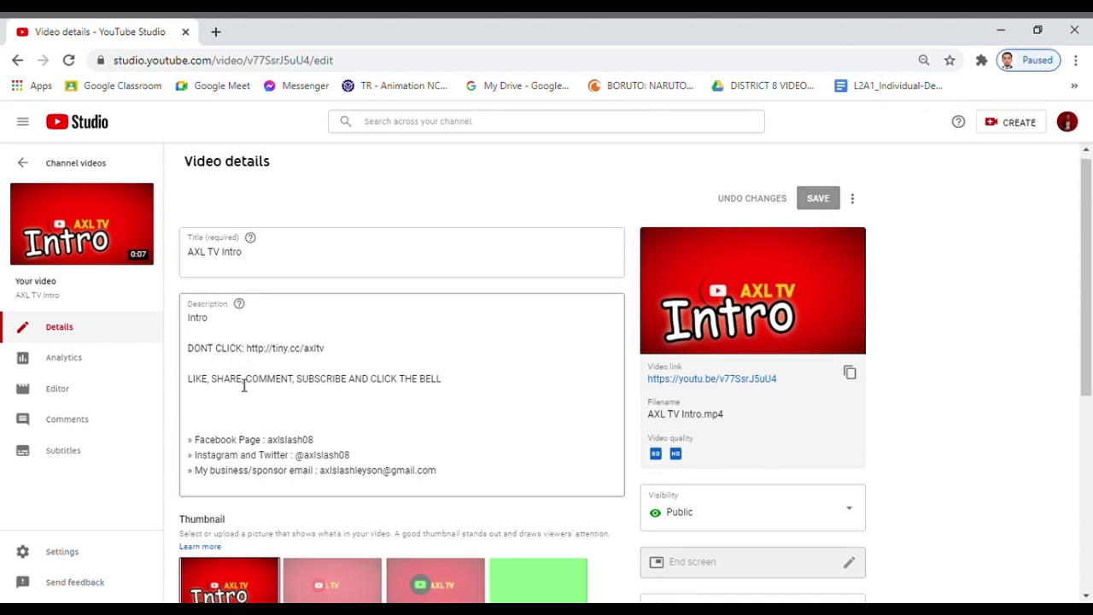
scroll(248, 380, down, 1)
scroll(244, 384, down, 1)
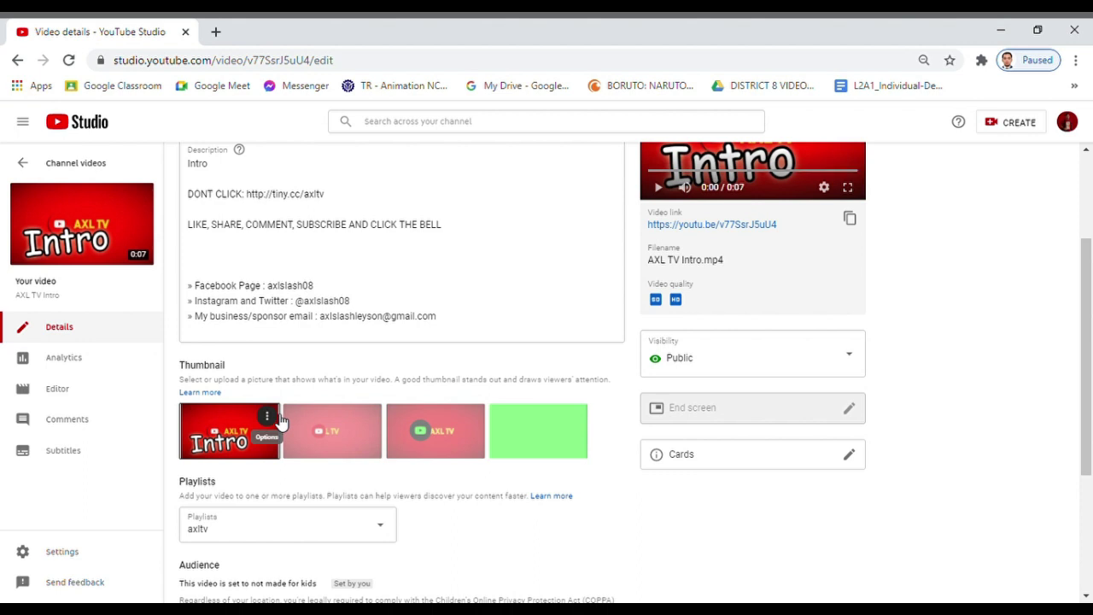
click(267, 417)
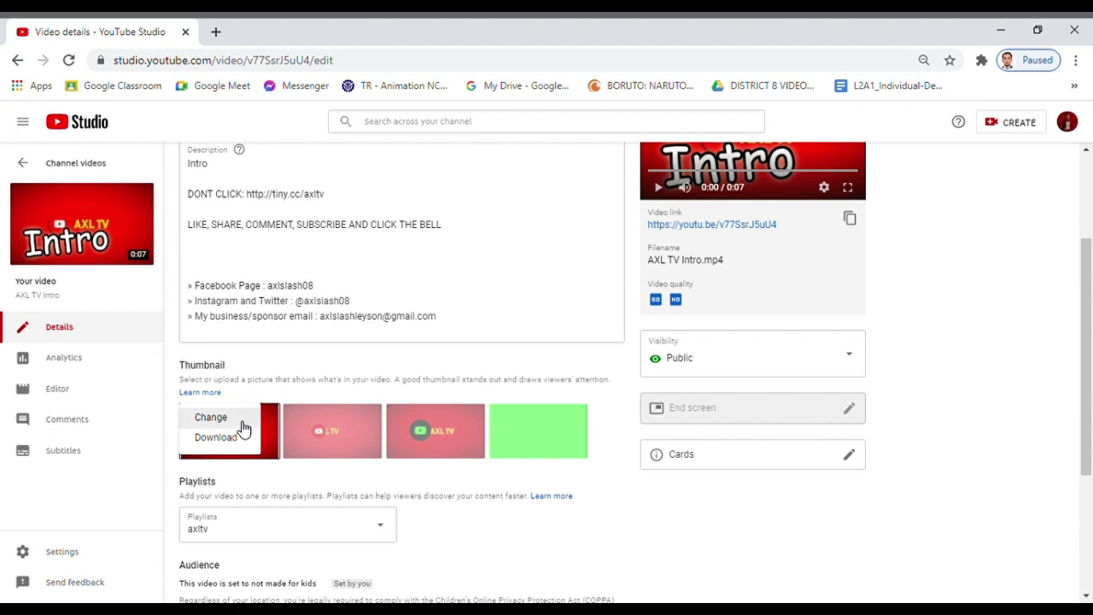
scroll(718, 420, up, 2)
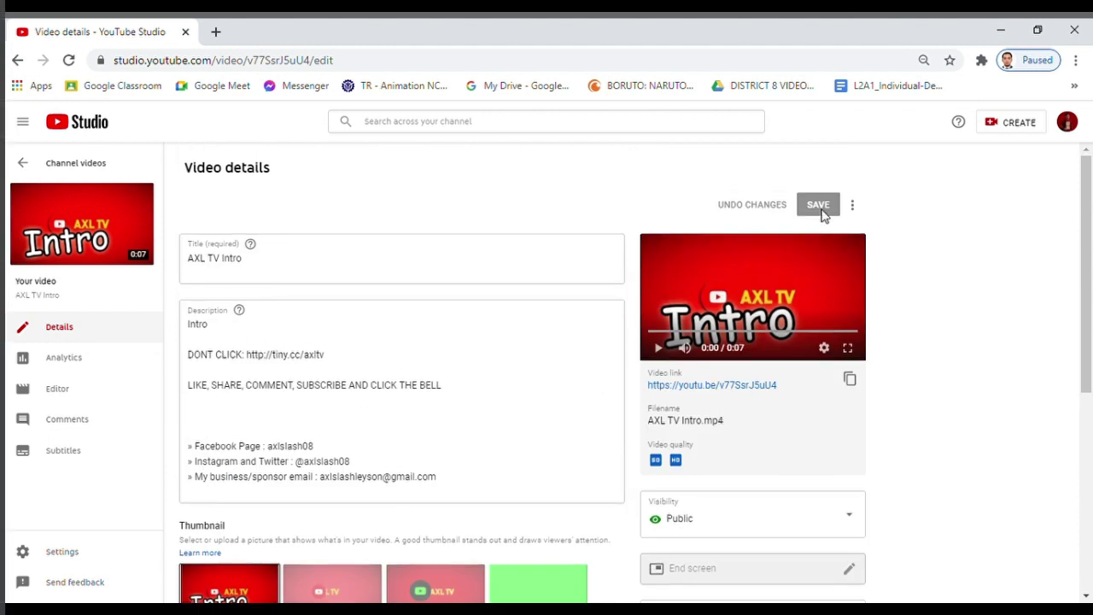